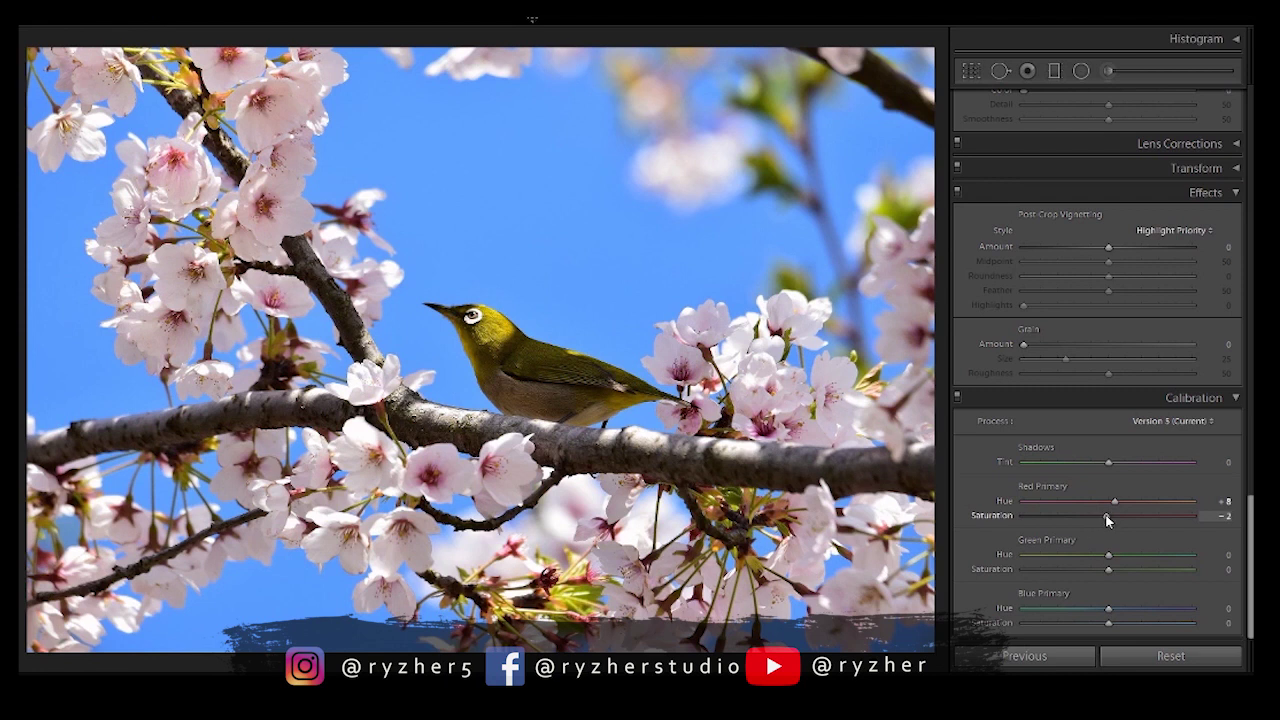
- In the bird photo's calibration, set the red primary saturation to −4 and the blue primary hue to −13
drag(1107, 519, 1105, 521)
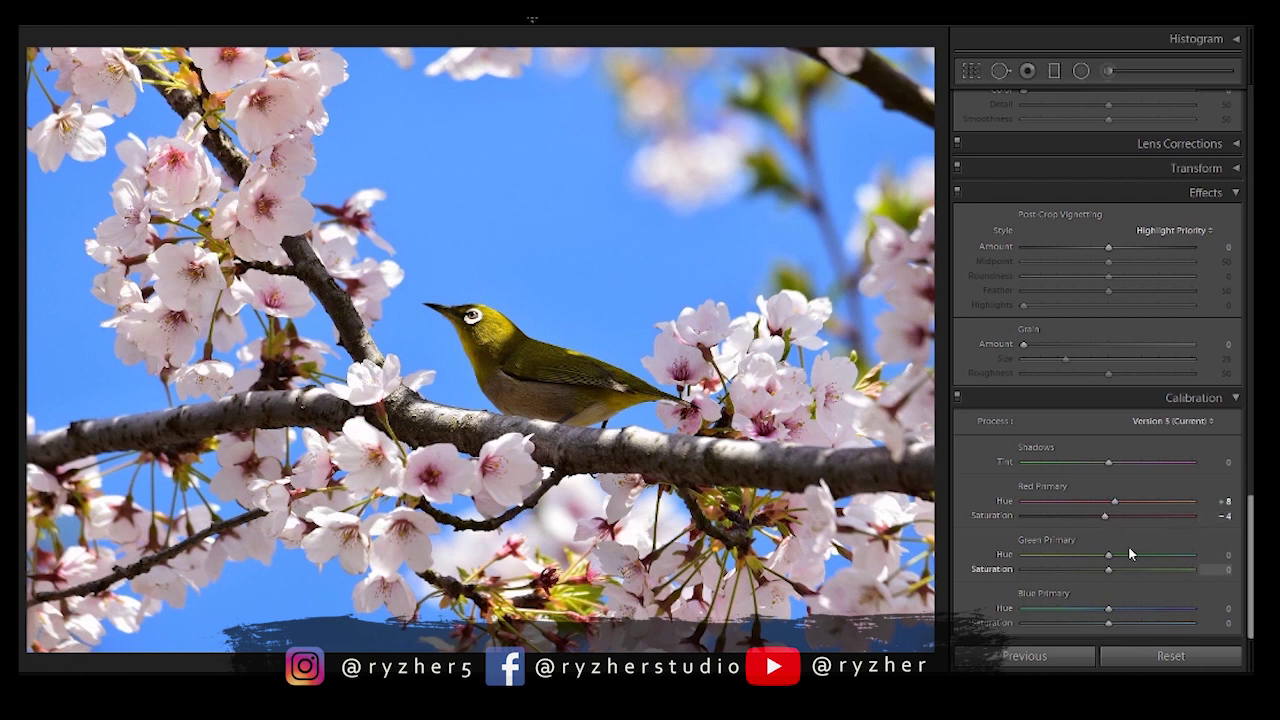
mouse_move(1108, 609)
mouse_down()
mouse_move(1093, 631)
mouse_move(1067, 616)
mouse_move(1008, 618)
mouse_move(1108, 623)
mouse_move(1097, 628)
mouse_up()
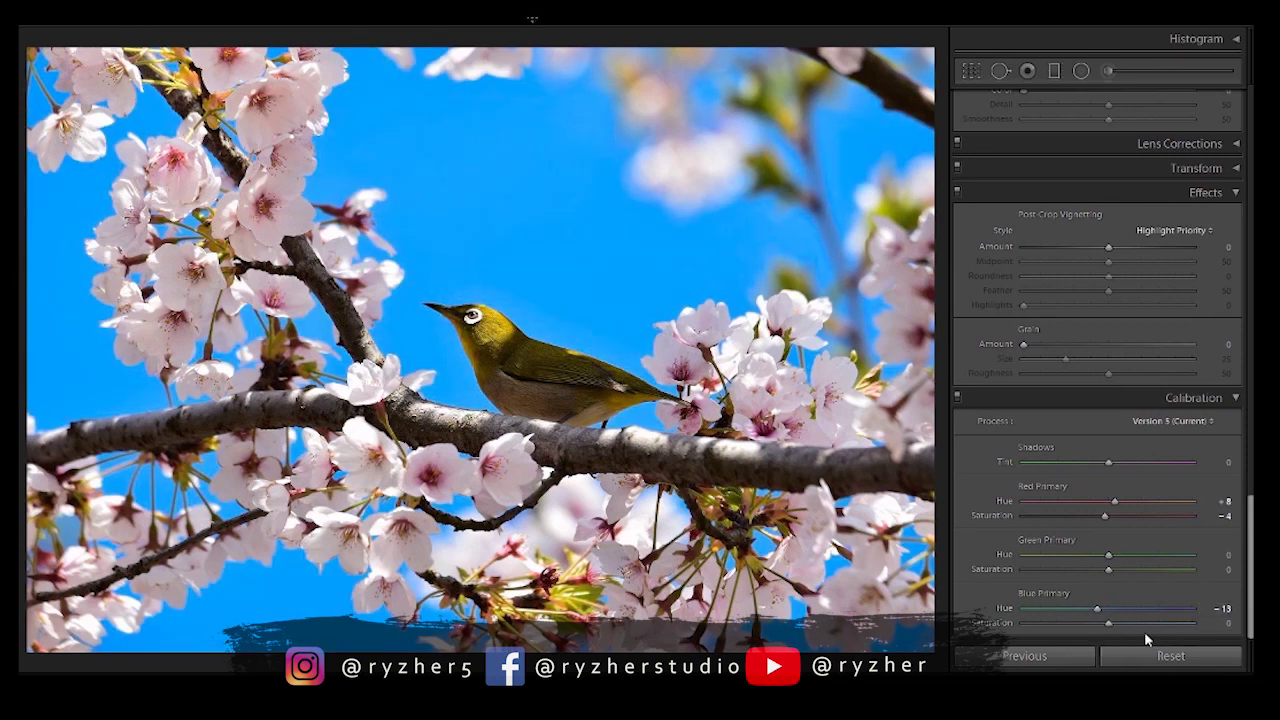
- Set the bird photo's exposure to +0.52, contrast +19, highlights −74, shadows +46, whites −41 and blacks +31
drag(1250, 567, 1250, 155)
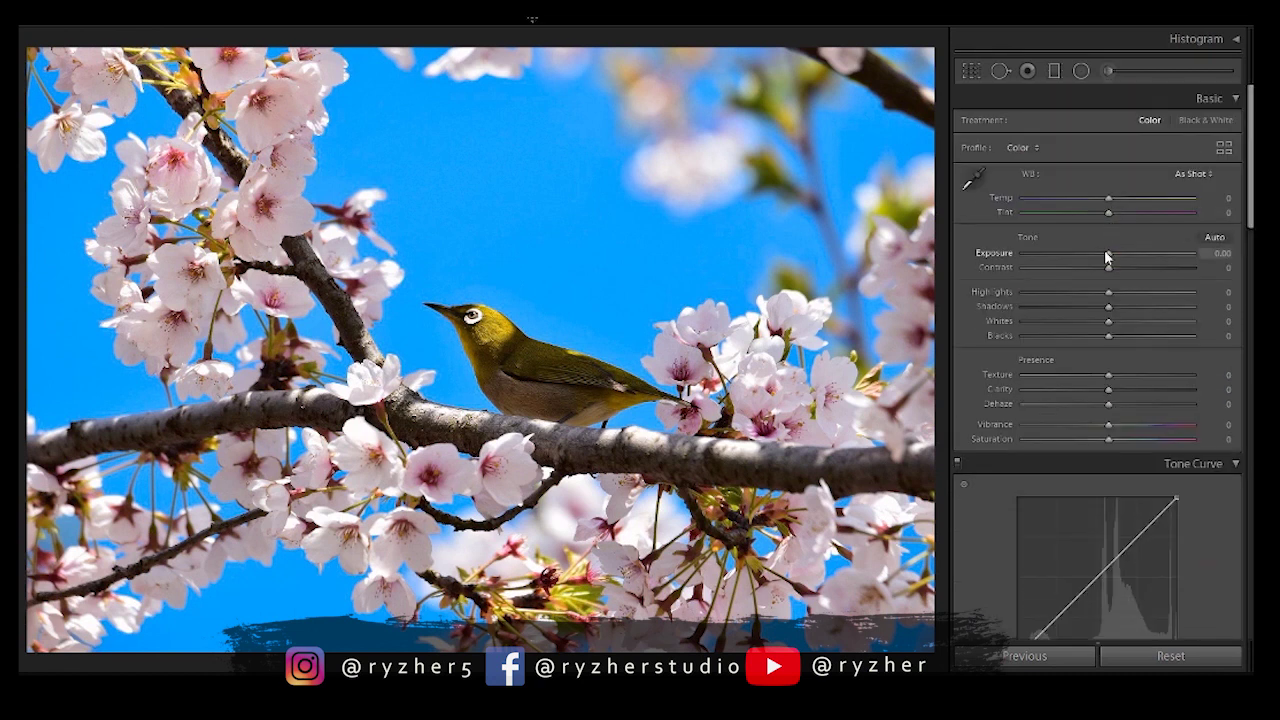
drag(1109, 258, 1118, 258)
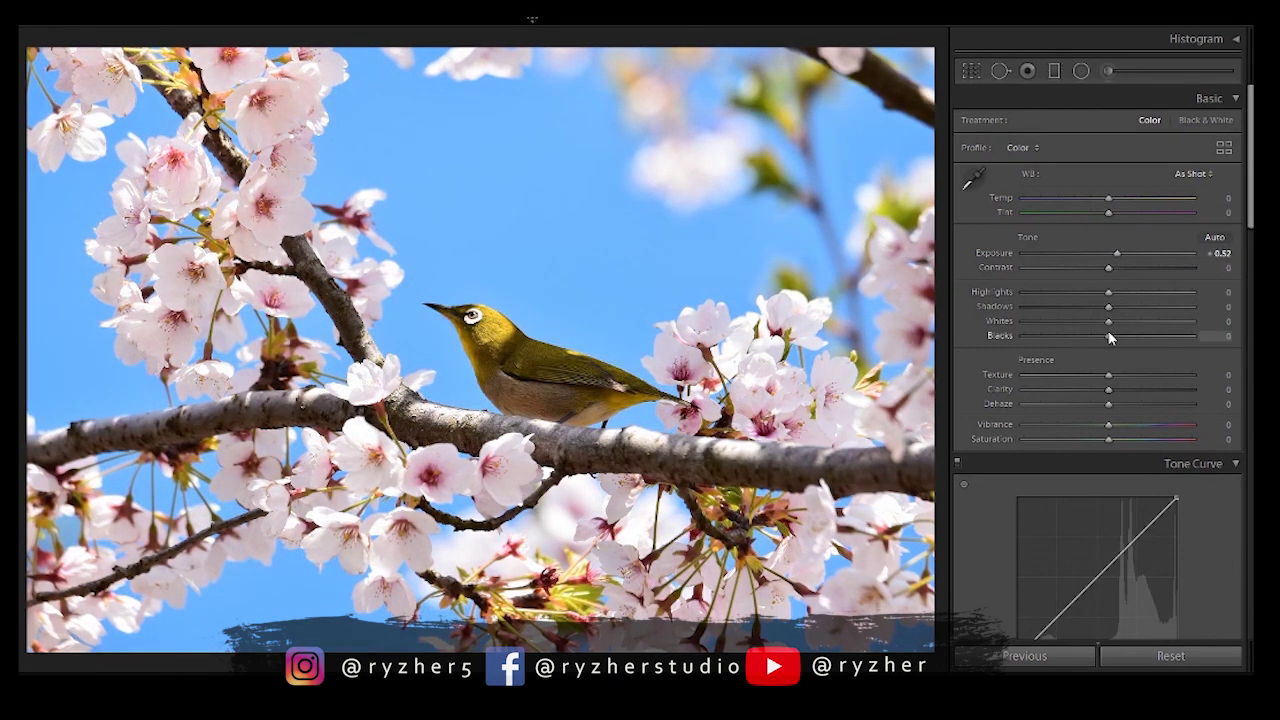
drag(1112, 266, 1118, 266)
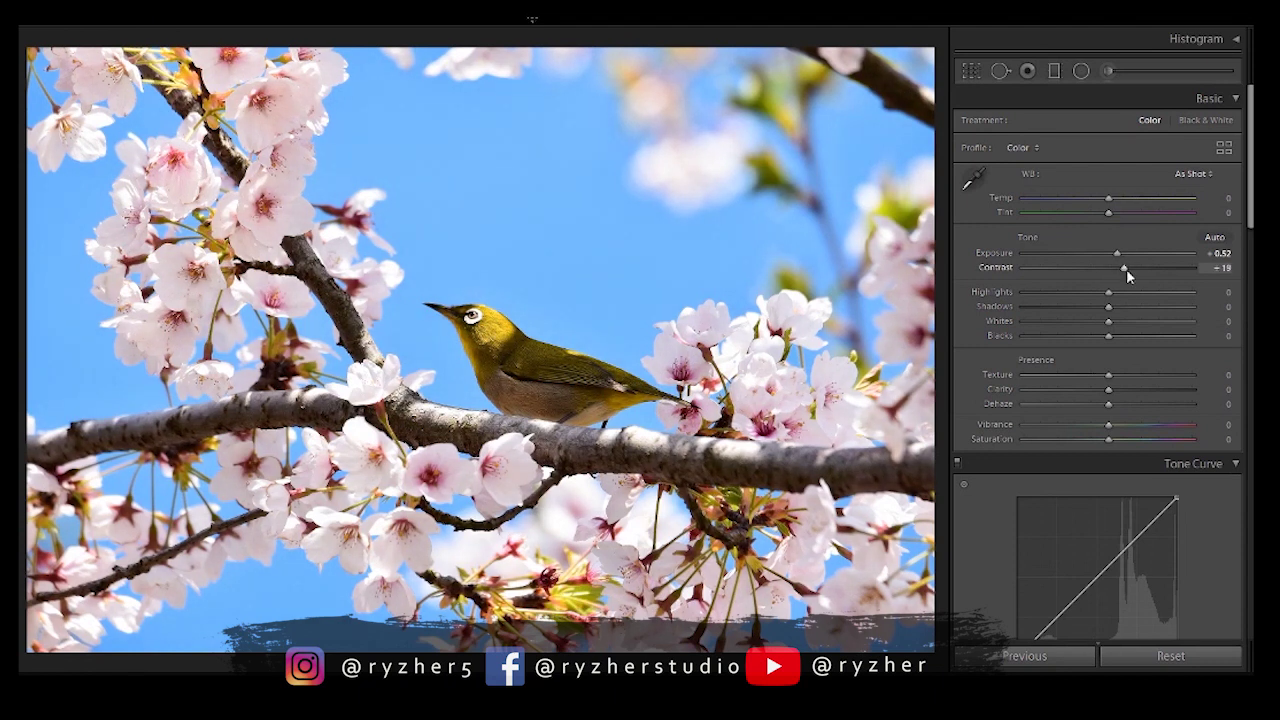
drag(1108, 297, 1138, 337)
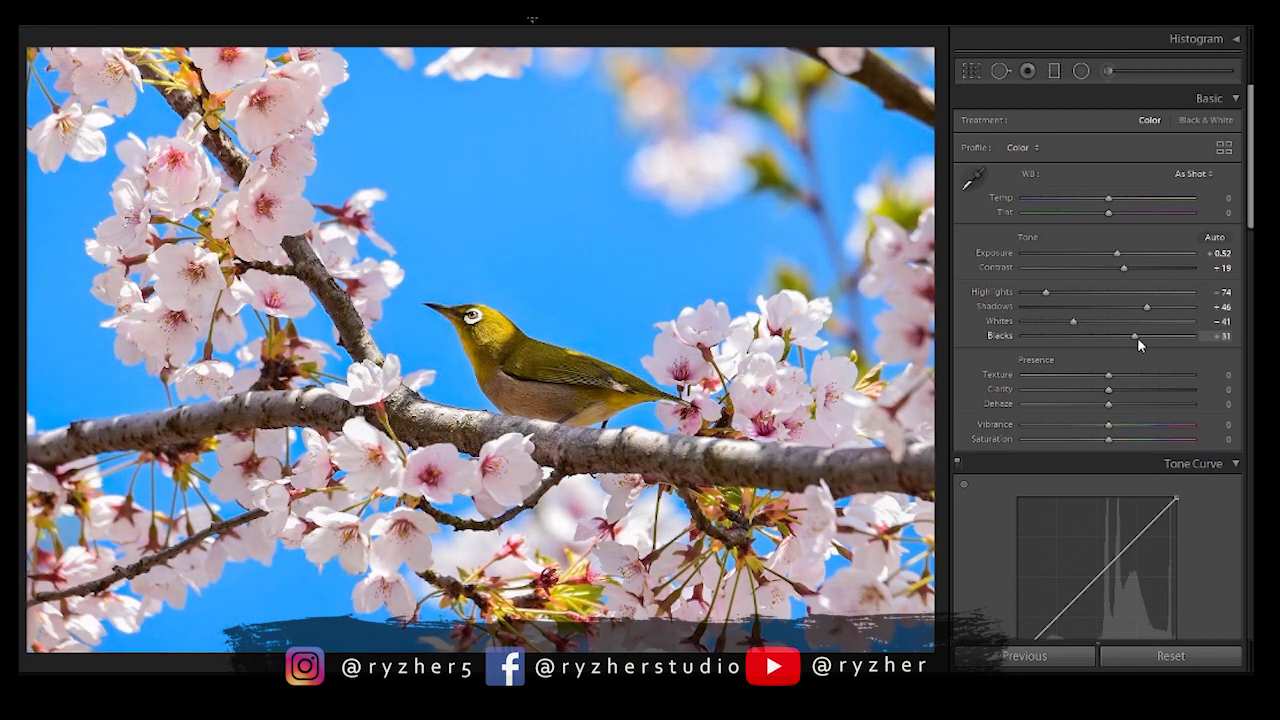
- In HSL, set hue red −8, orange −13, green +8, aqua +37 and saturation red −33, green −7, aqua −16, blue −19
drag(1250, 188, 1245, 362)
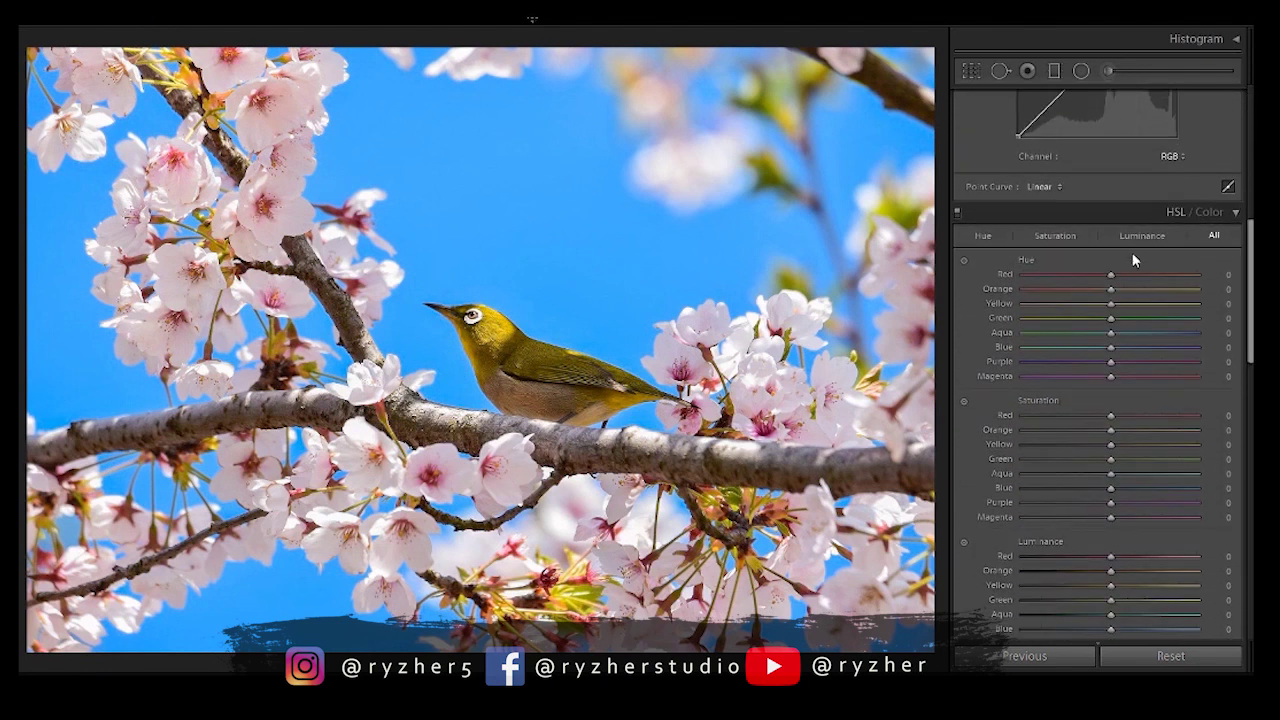
drag(1113, 277, 1106, 281)
drag(1113, 289, 1140, 344)
drag(1111, 416, 1082, 436)
drag(1110, 461, 1096, 487)
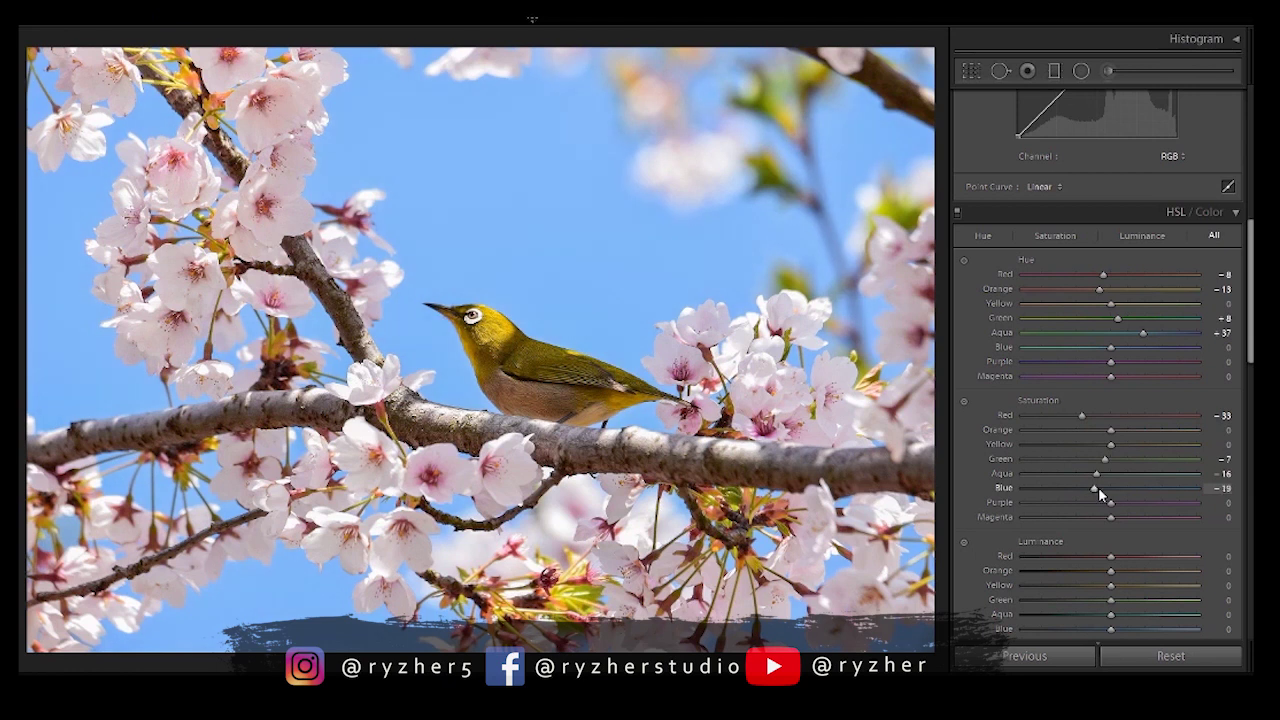
- Split-tone the bird photo with highlights hue 215 and saturation 6, shadows hue 34 and saturation 24, and balance −78
scroll(1098, 487, down, 4)
scroll(1098, 400, down, 5)
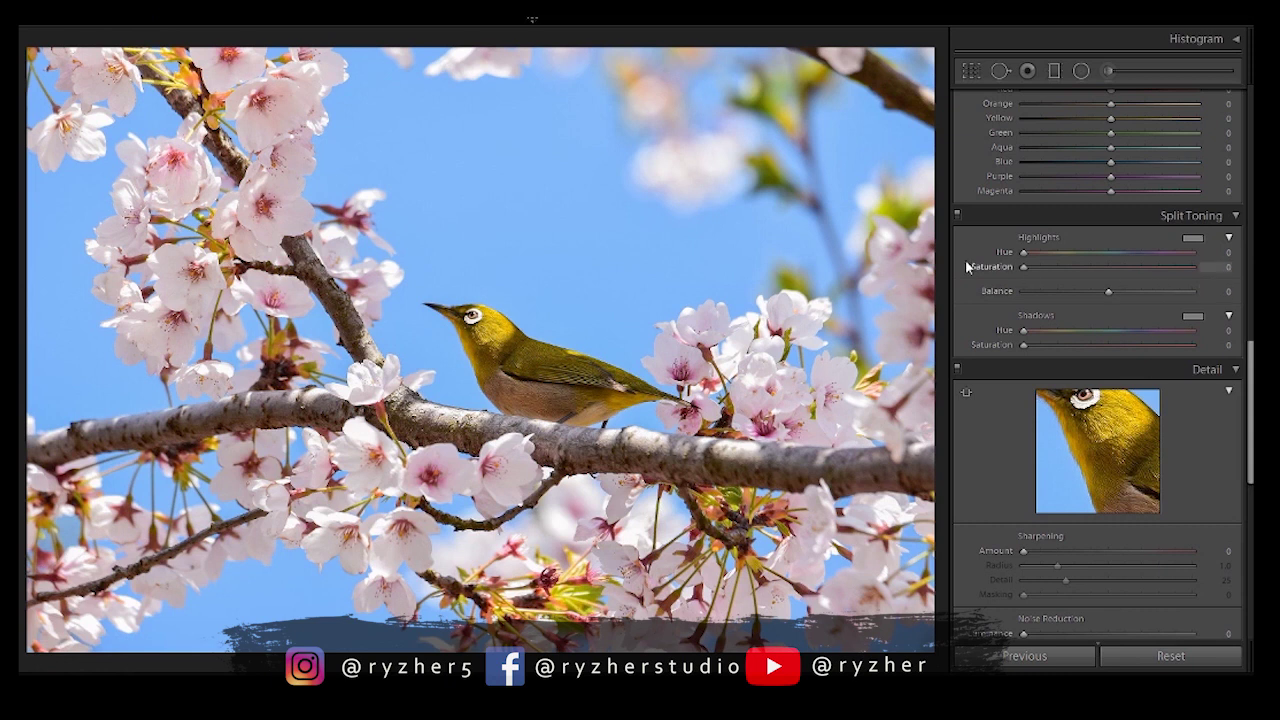
drag(1023, 252, 1125, 259)
drag(1033, 267, 1035, 267)
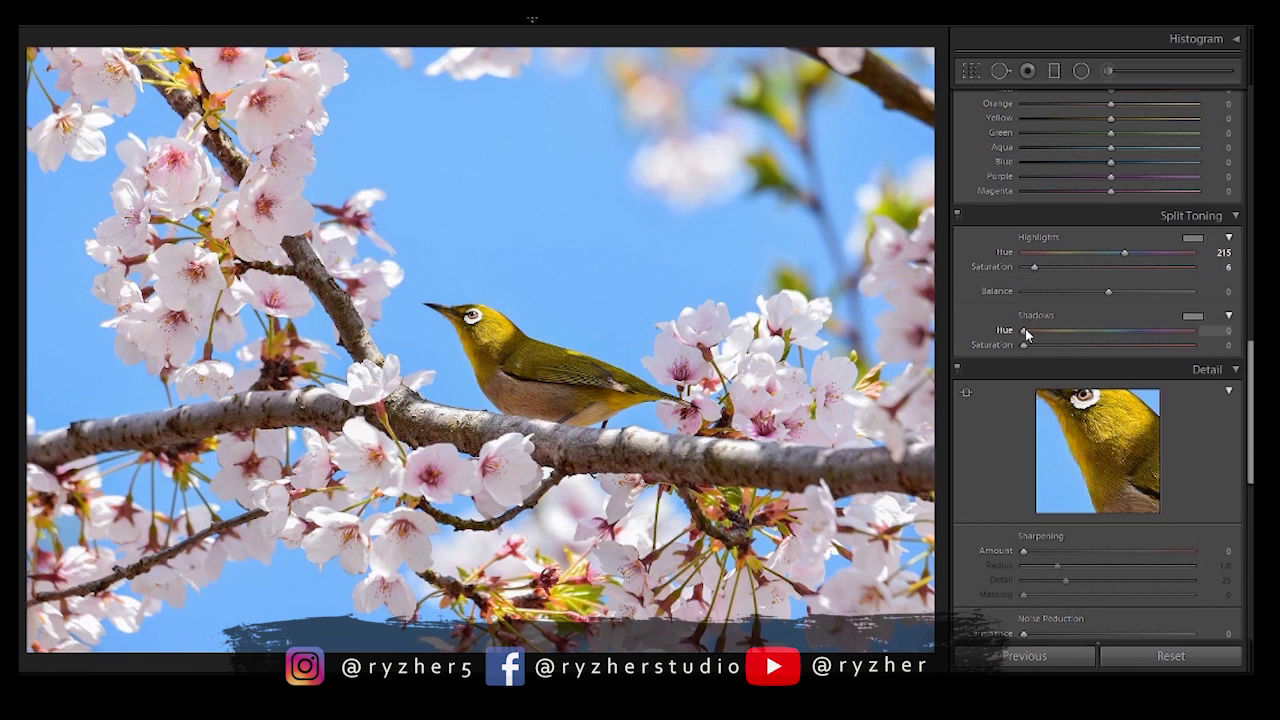
drag(1025, 330, 1065, 348)
drag(1108, 298, 1043, 312)
- Calibrate the colours with shadow tint −10, red hue +34 and saturation +37, green hue +22 and saturation −21, blue hue −51 and saturation −18
scroll(1250, 375, down, 2)
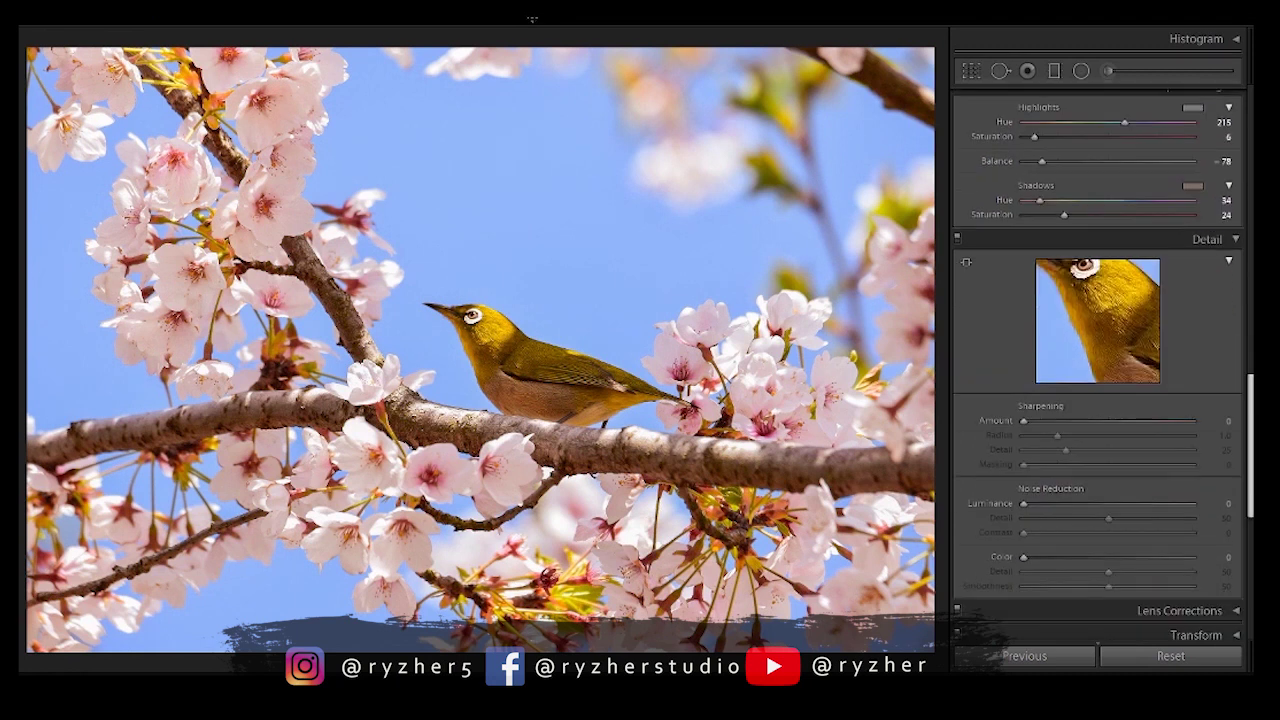
scroll(1249, 502, down, 6)
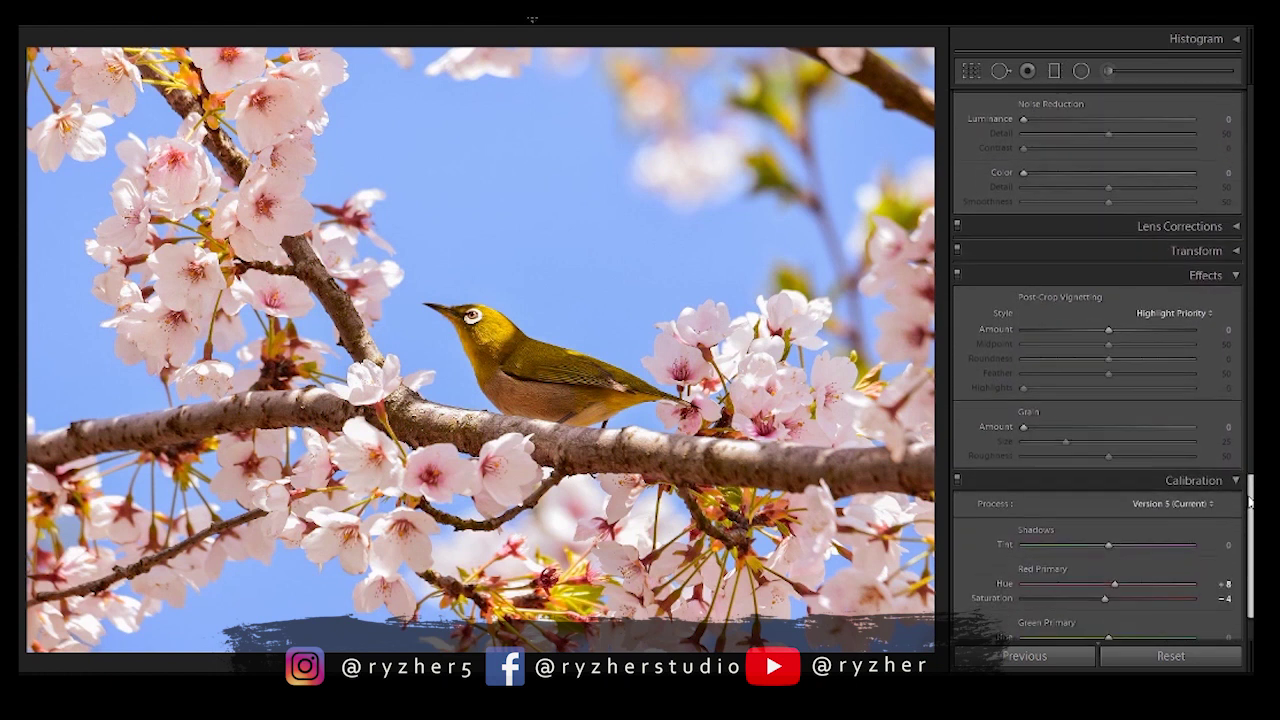
scroll(1249, 502, down, 1)
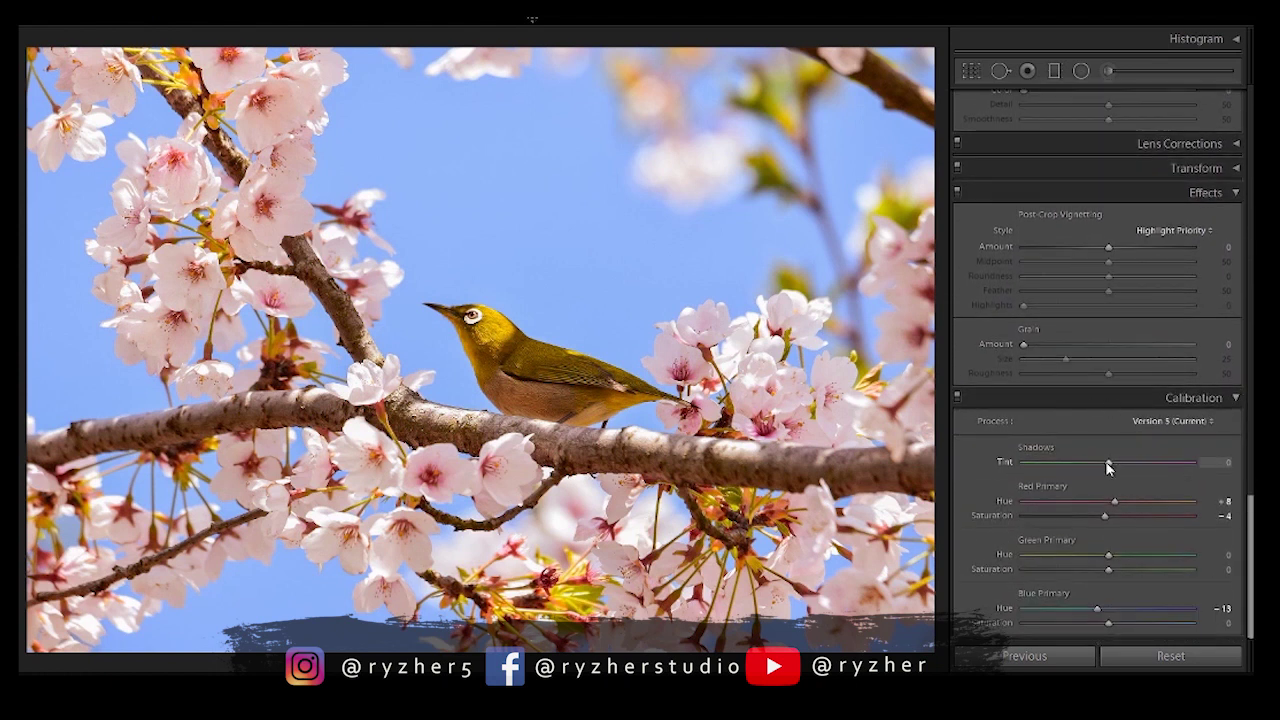
drag(1108, 464, 1099, 468)
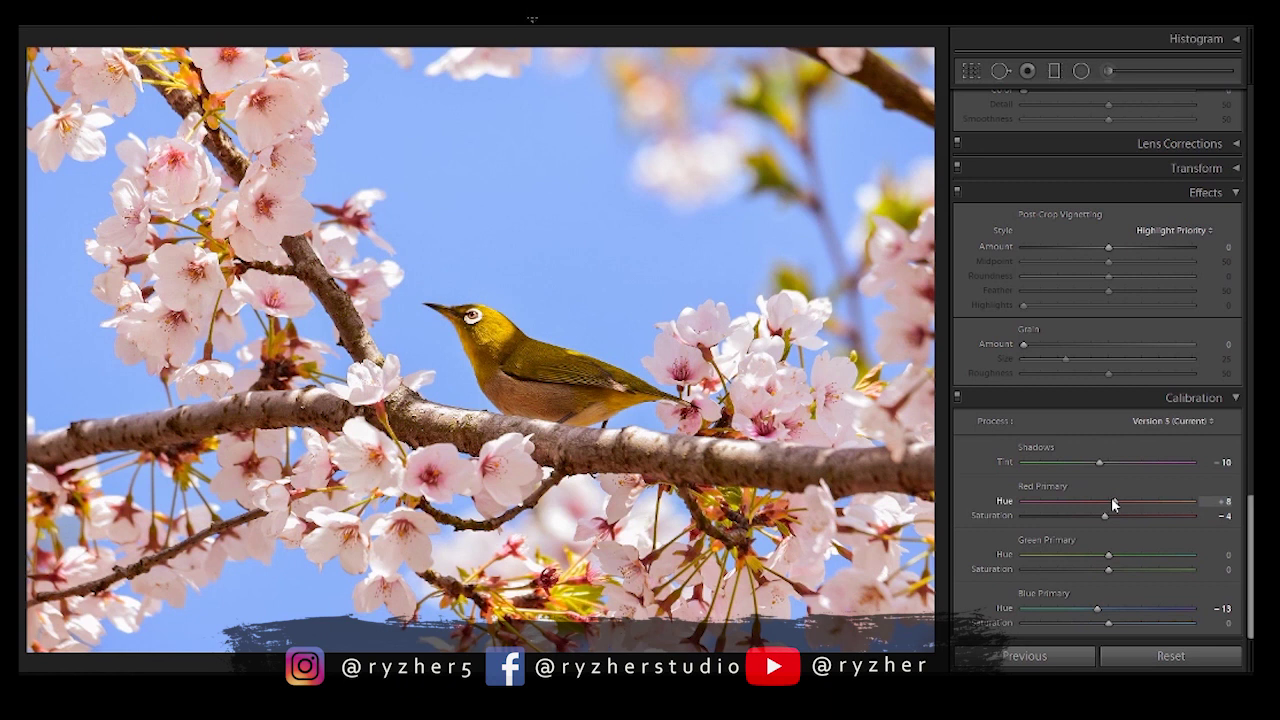
drag(1113, 503, 1137, 509)
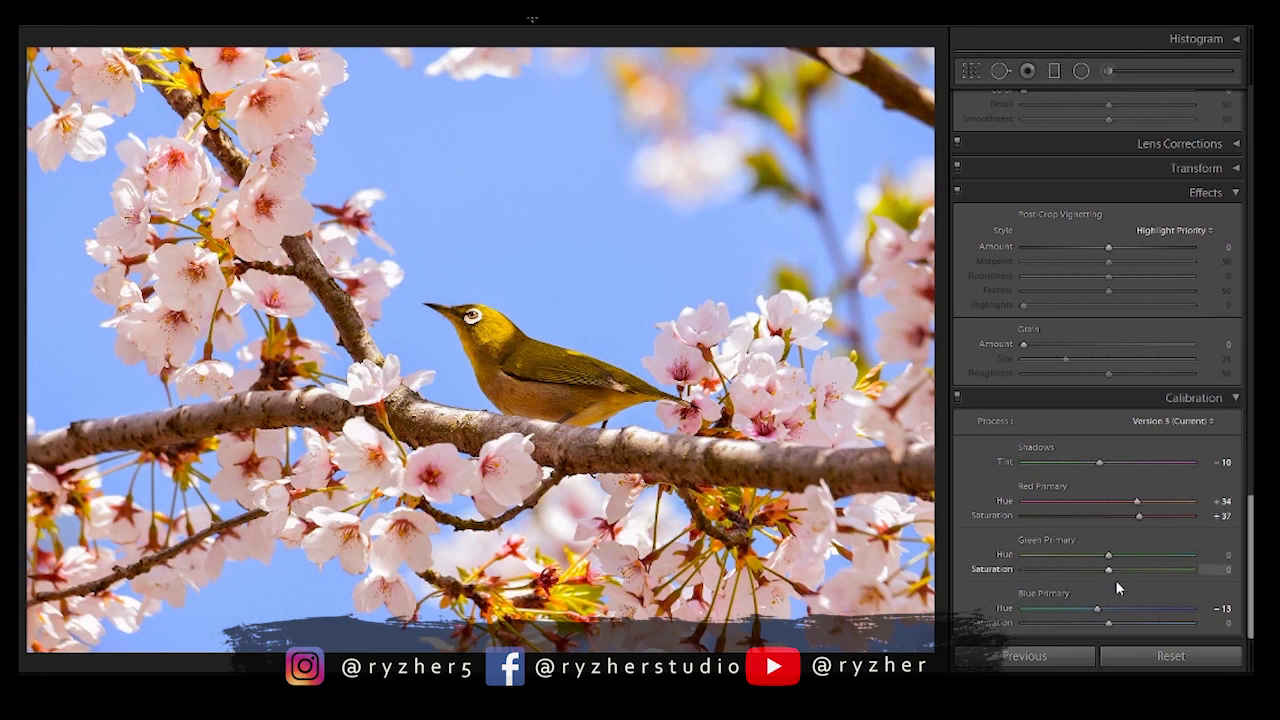
drag(1109, 557, 1048, 612)
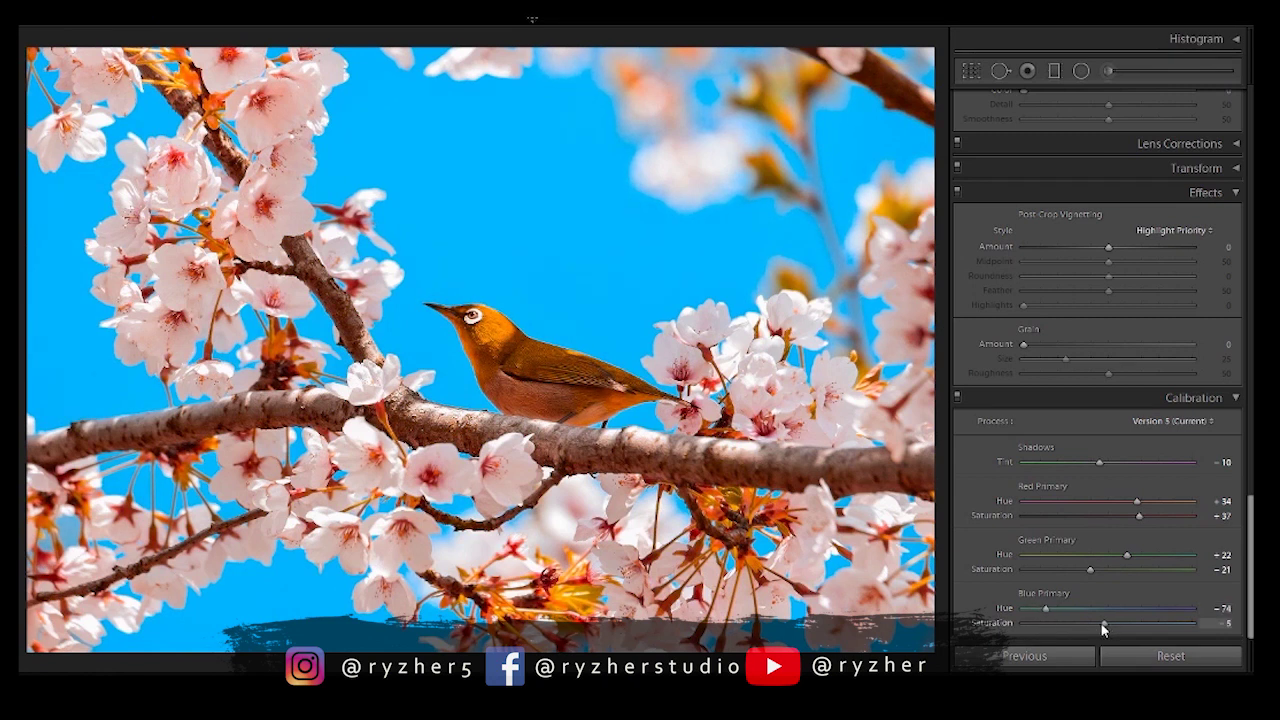
mouse_move(1106, 623)
mouse_down()
mouse_move(1072, 627)
mouse_move(1088, 626)
mouse_move(1064, 606)
mouse_move(1094, 623)
mouse_up()
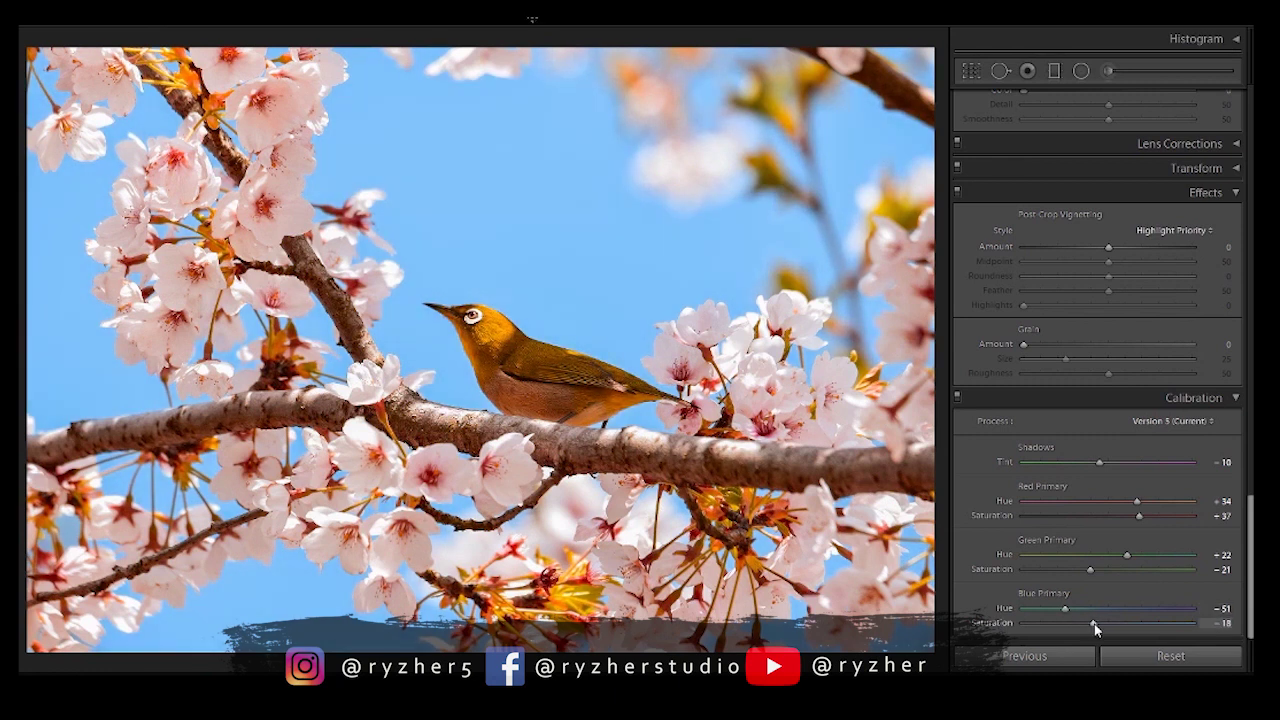
- Set the HSL luminance of red to +10 and magenta to +6, the red hue to −46, and compare the edit with the original photo
scroll(1114, 627, up, 3)
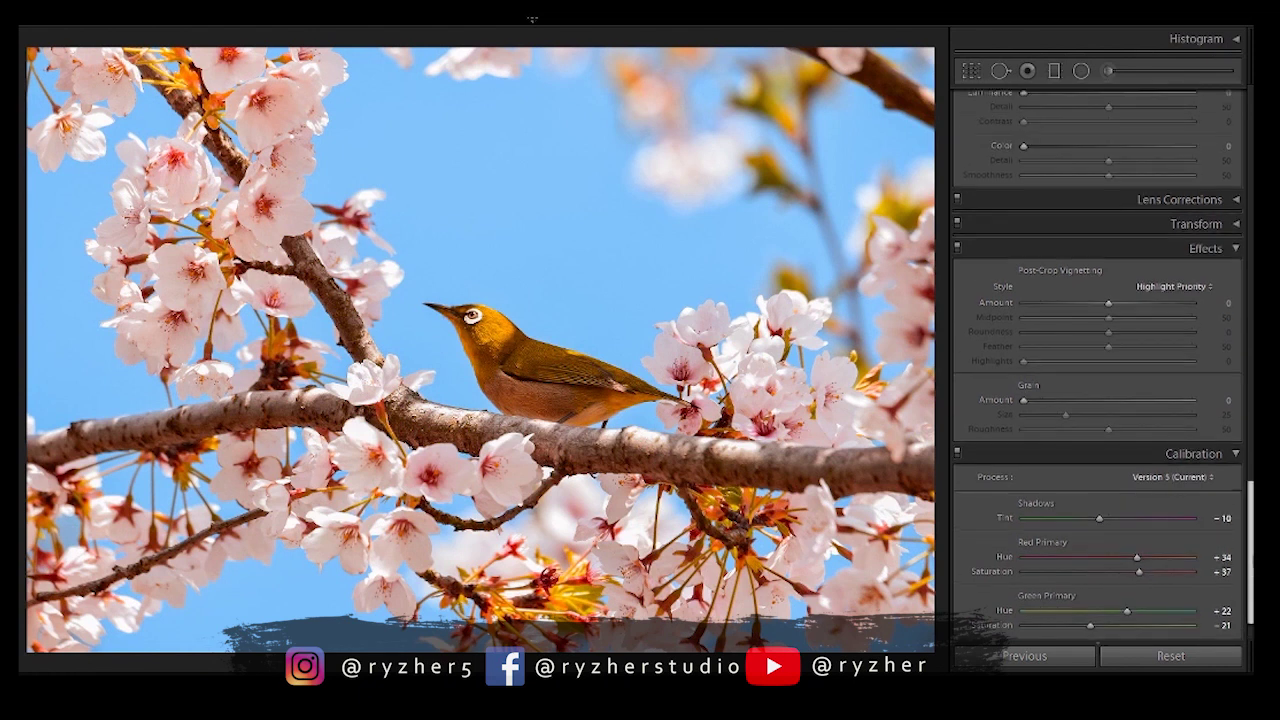
scroll(1100, 360, up, 20)
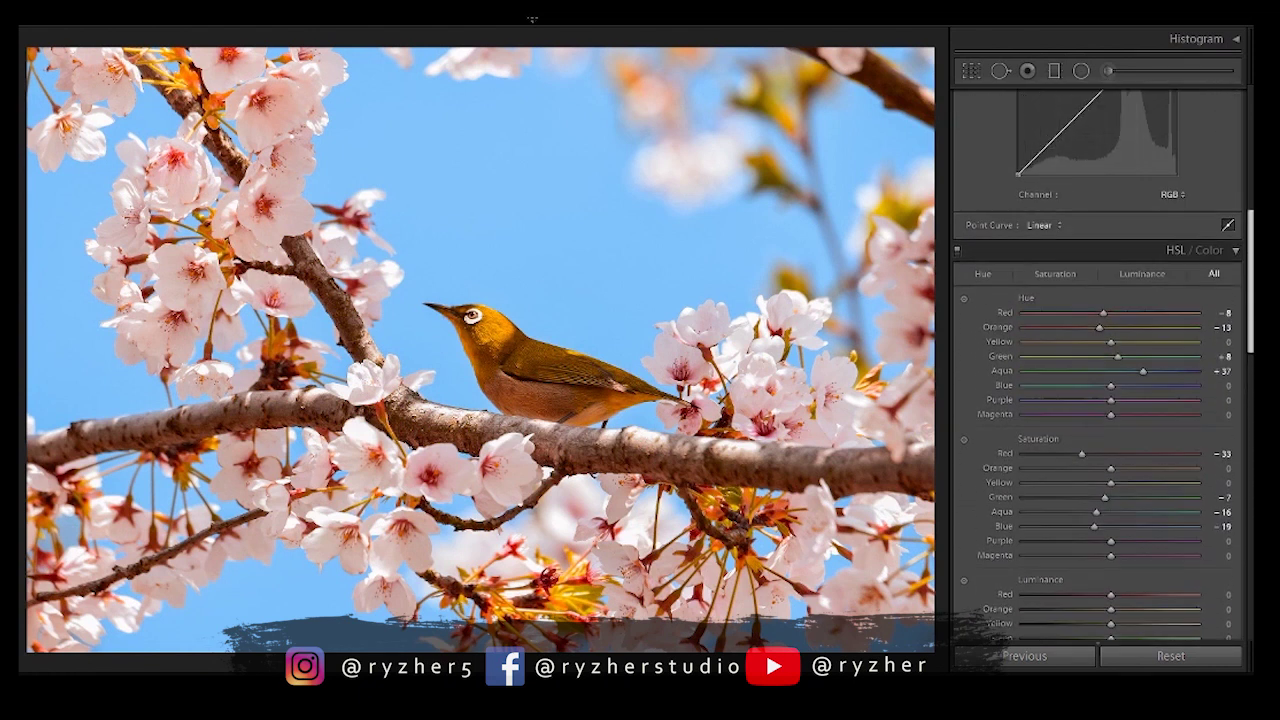
scroll(1100, 360, down, 5)
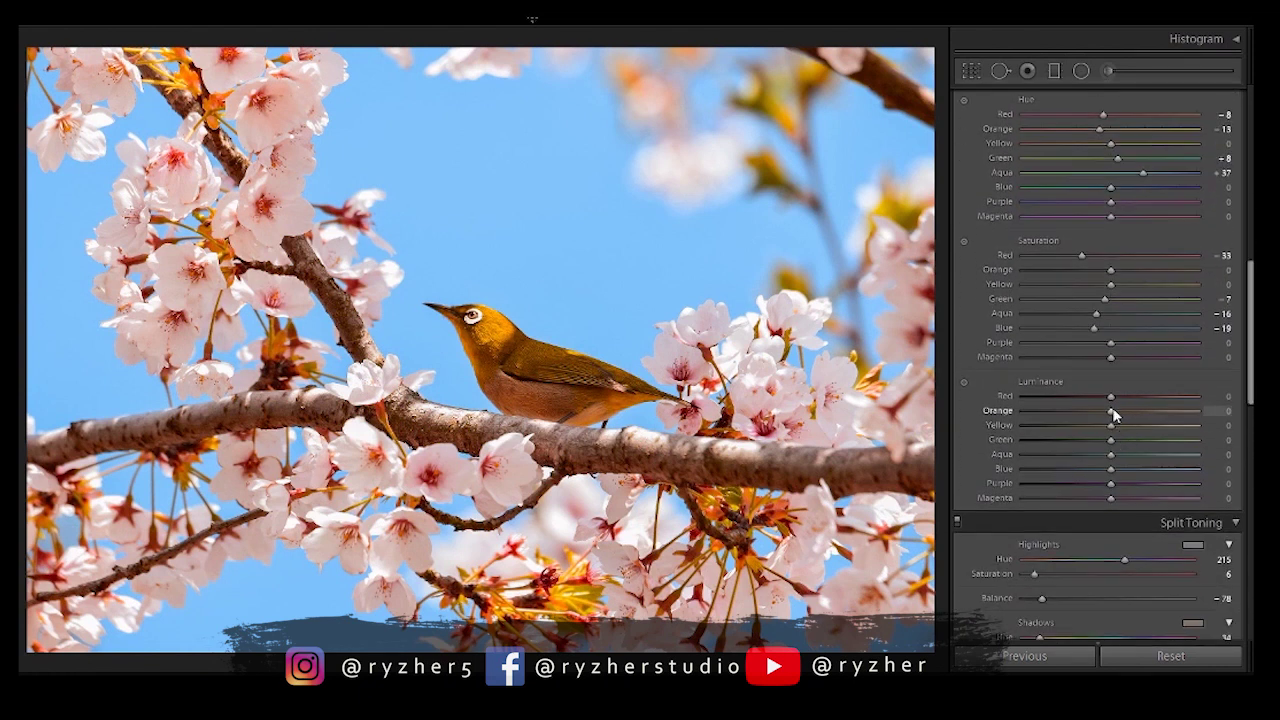
drag(1112, 398, 1128, 398)
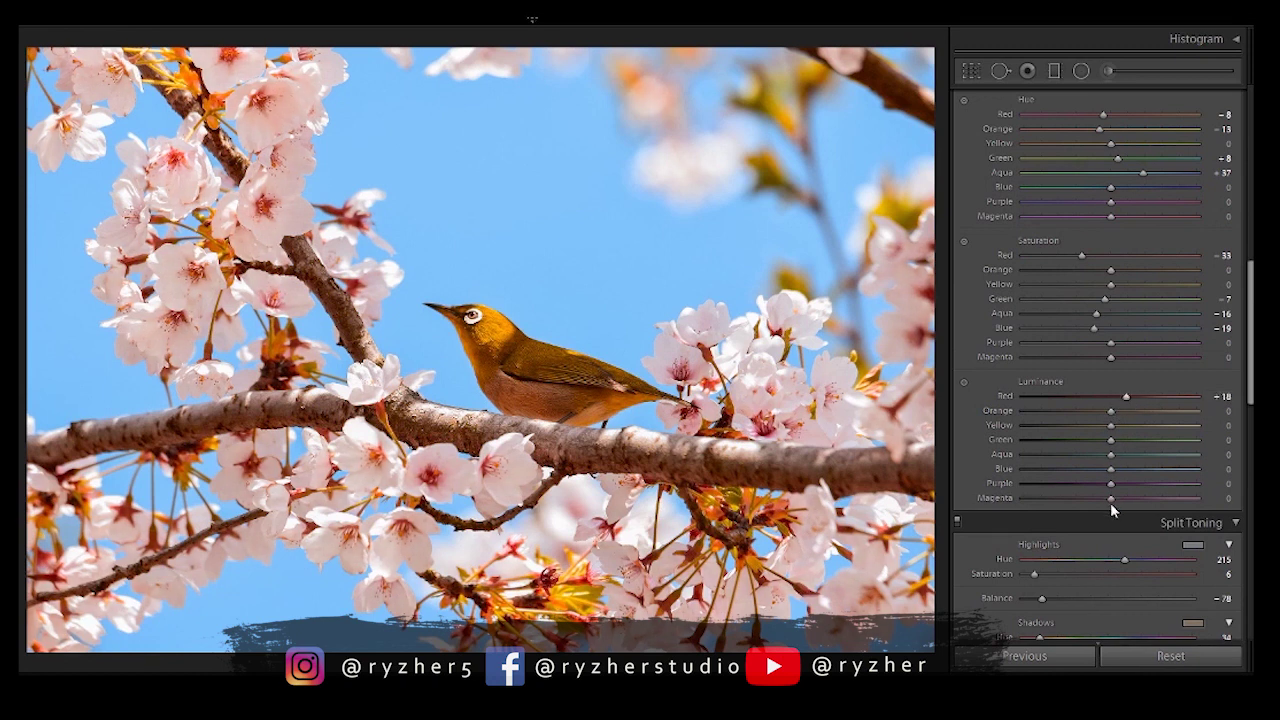
mouse_move(1110, 498)
mouse_down()
mouse_move(1067, 506)
mouse_move(1163, 524)
mouse_move(1117, 519)
mouse_up()
mouse_move(1126, 394)
mouse_down()
mouse_move(1097, 400)
mouse_move(1118, 403)
mouse_up()
drag(1091, 117, 1067, 127)
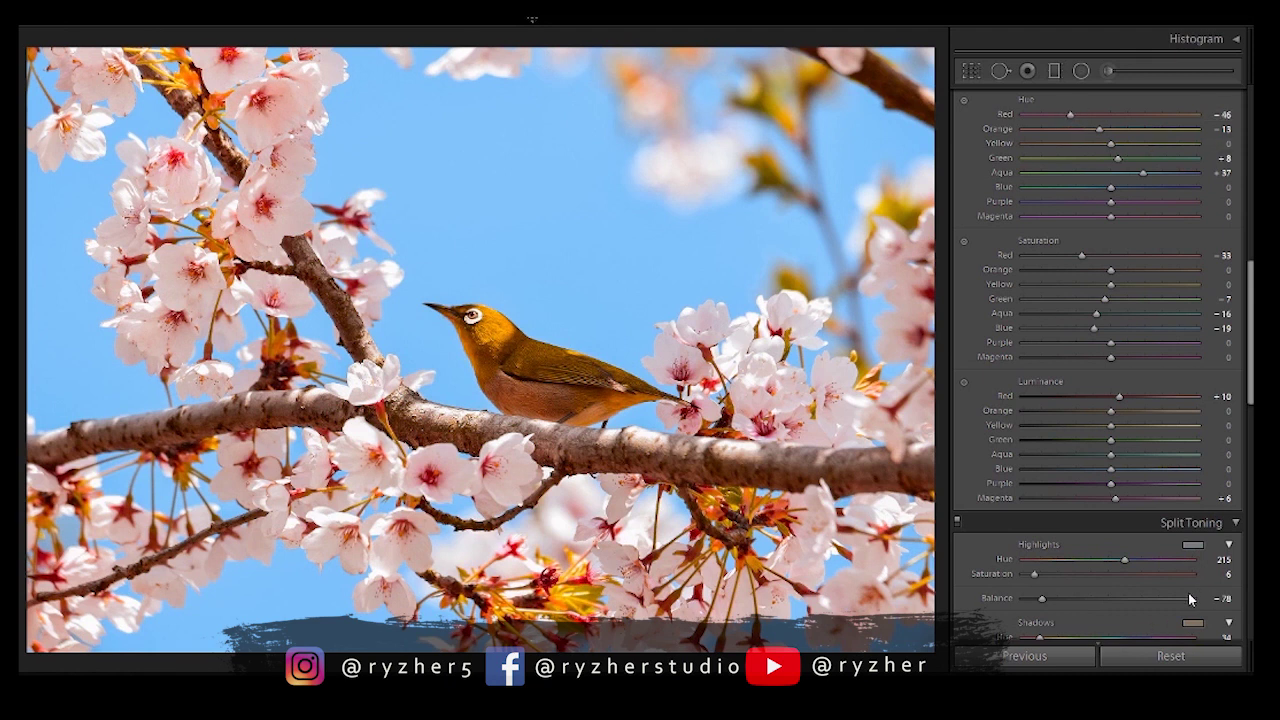
key(y)
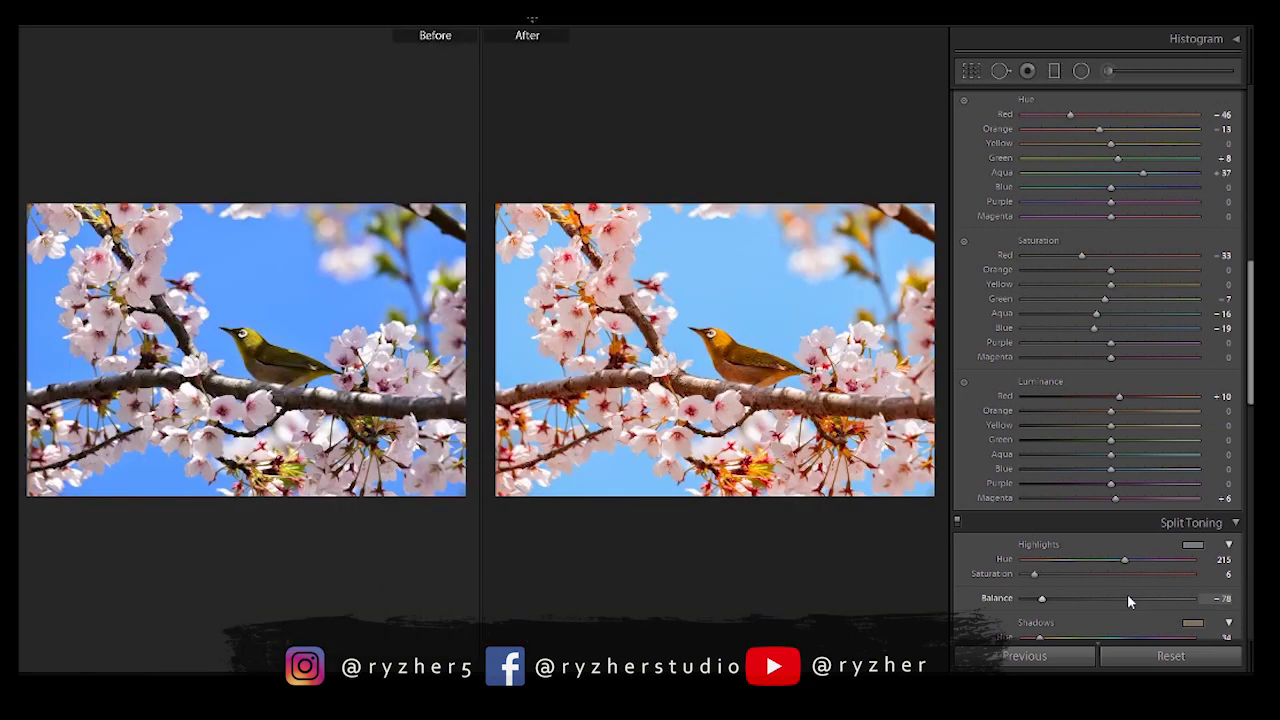
key(y)
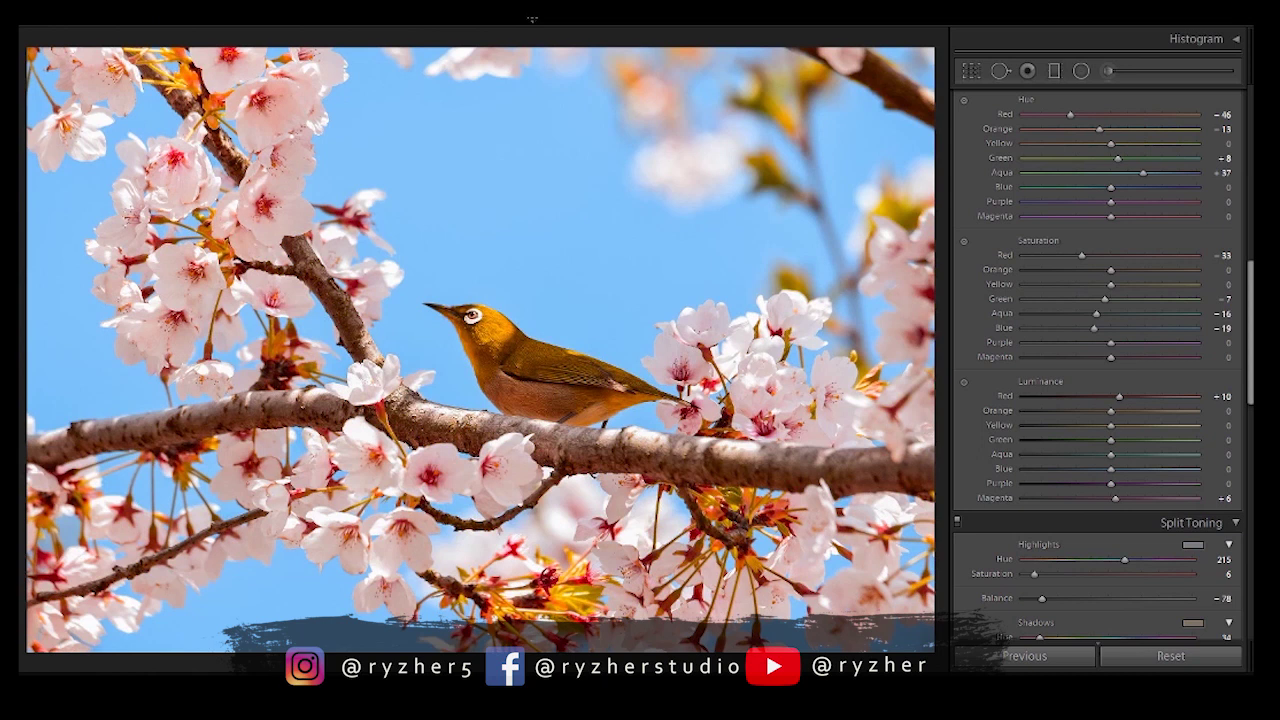
- Apply the prepared develop settings to the building photo and set its HSL blue saturation to +32
key(Right)
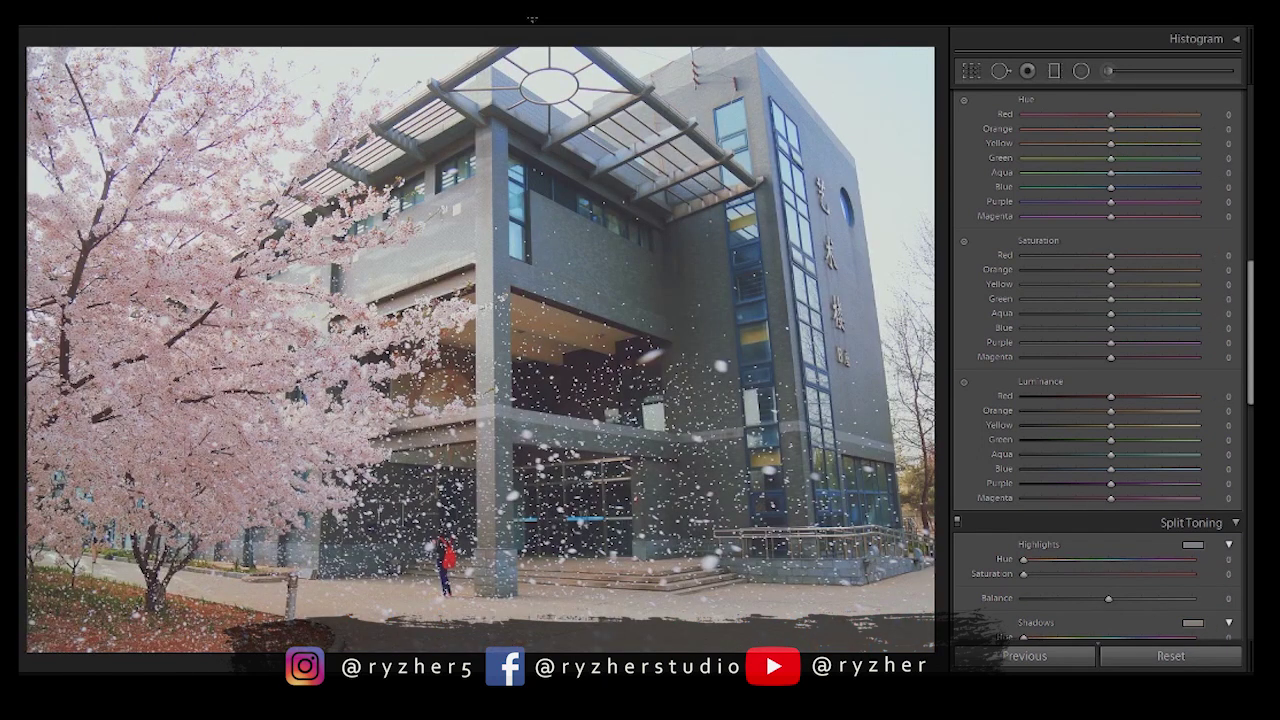
key(ctrl+shift+v)
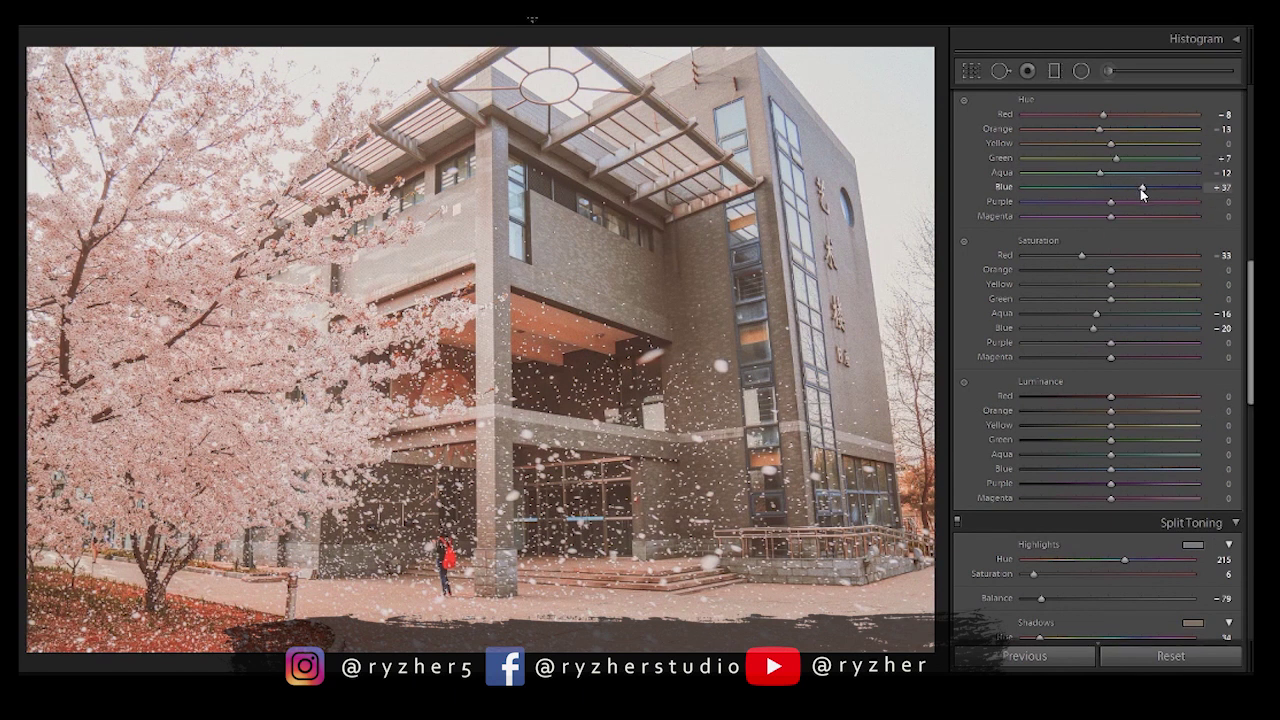
drag(1094, 328, 1168, 330)
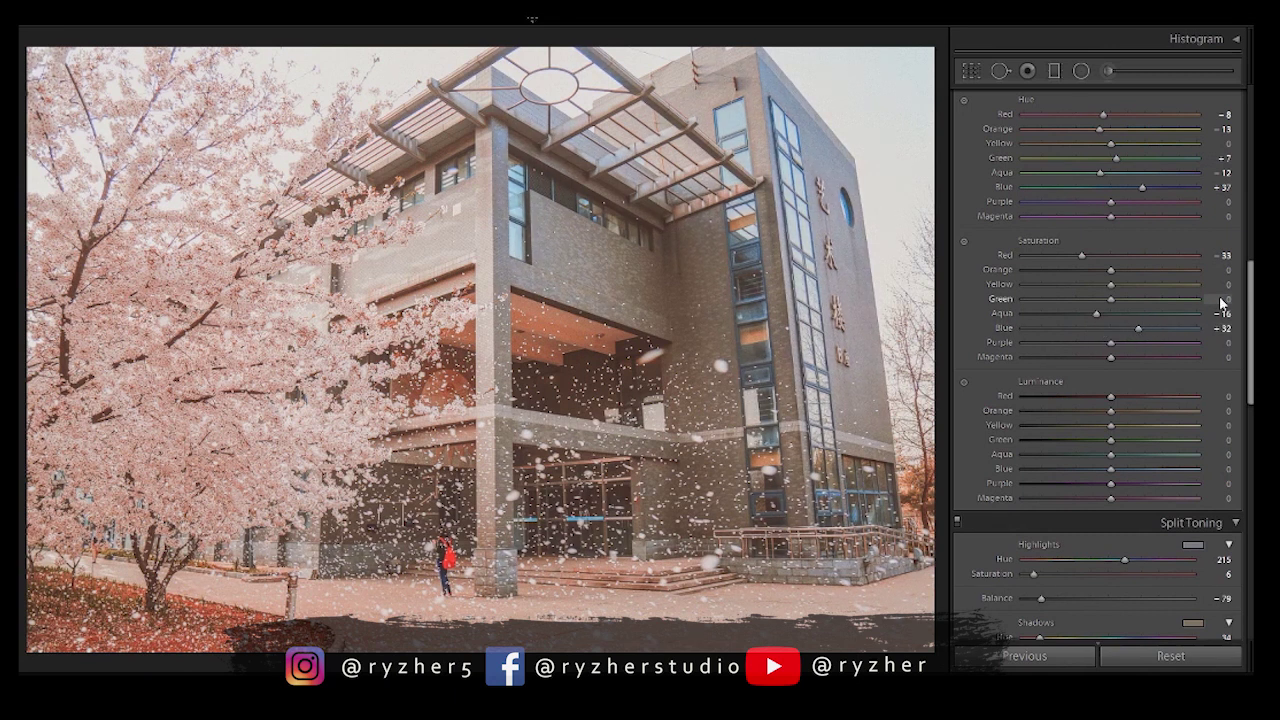
- Raise the split-toning highlight hue of the building photo slightly
scroll(1136, 331, down, 15)
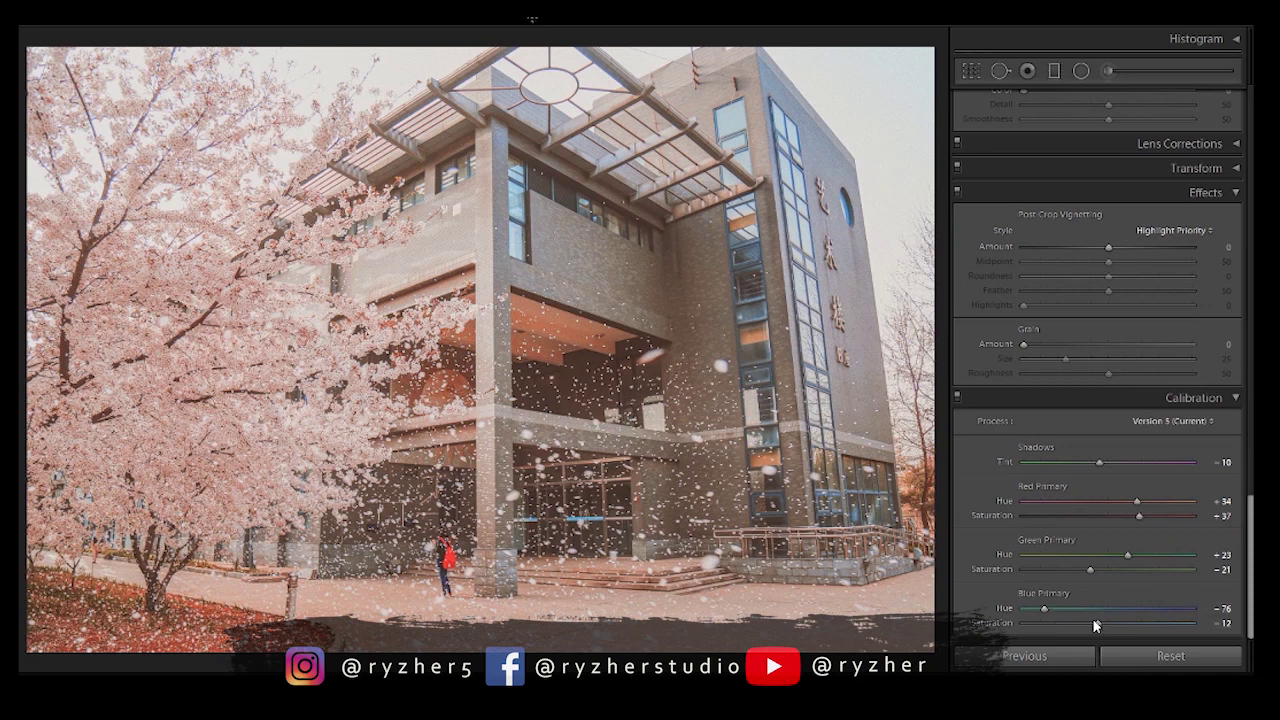
drag(1245, 567, 1160, 385)
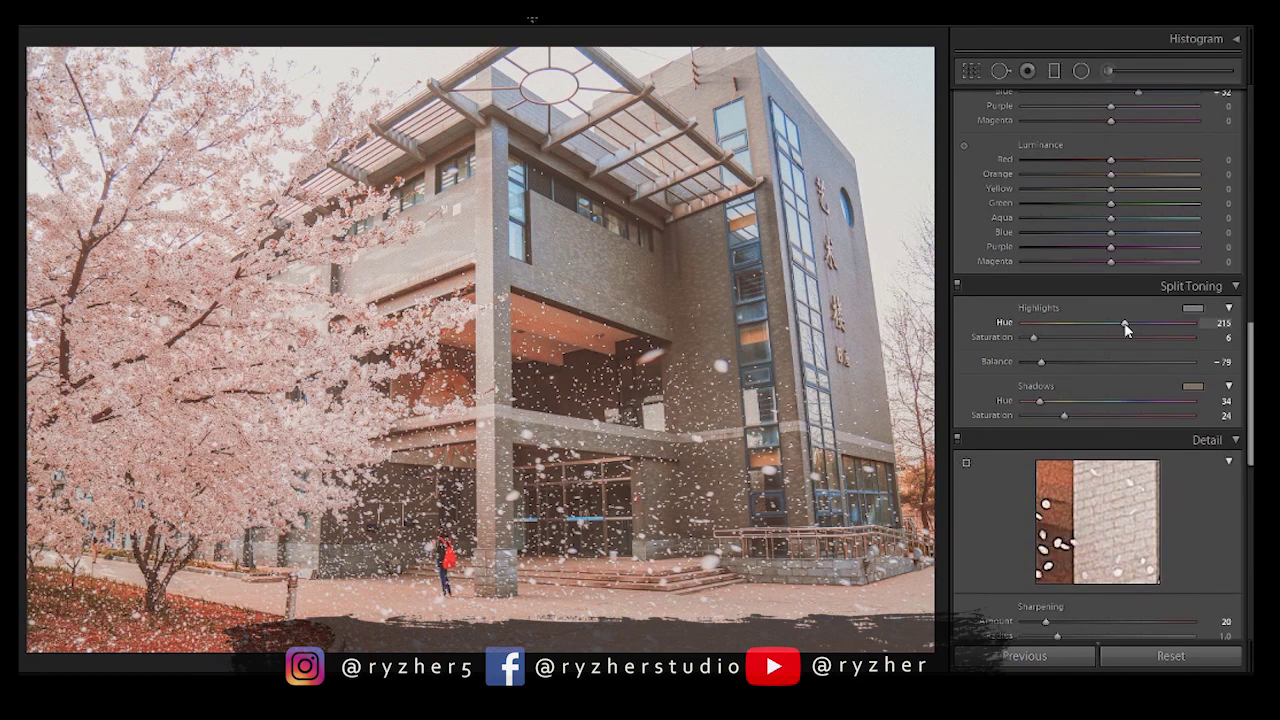
drag(1125, 324, 1135, 328)
- Apply the prepared develop settings to the blossom branch photo, with highlights set to −4 and shadows to +95
key(Right)
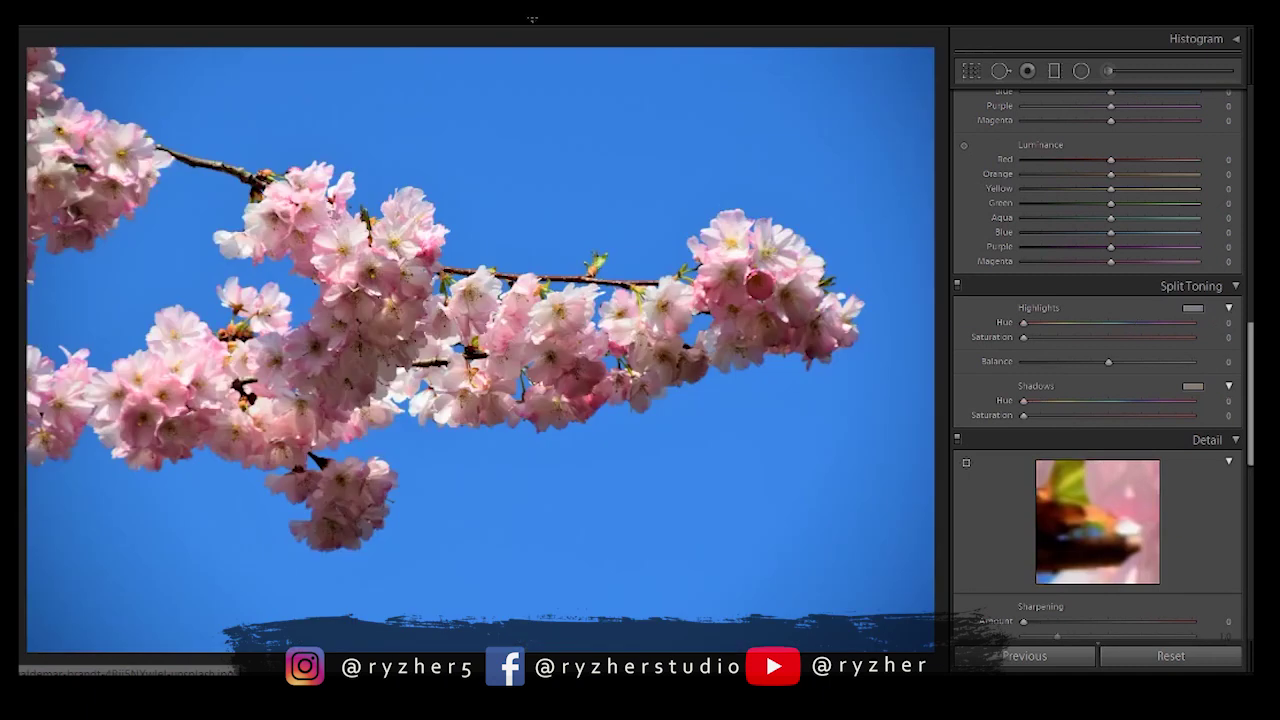
key(ctrl+alt+v)
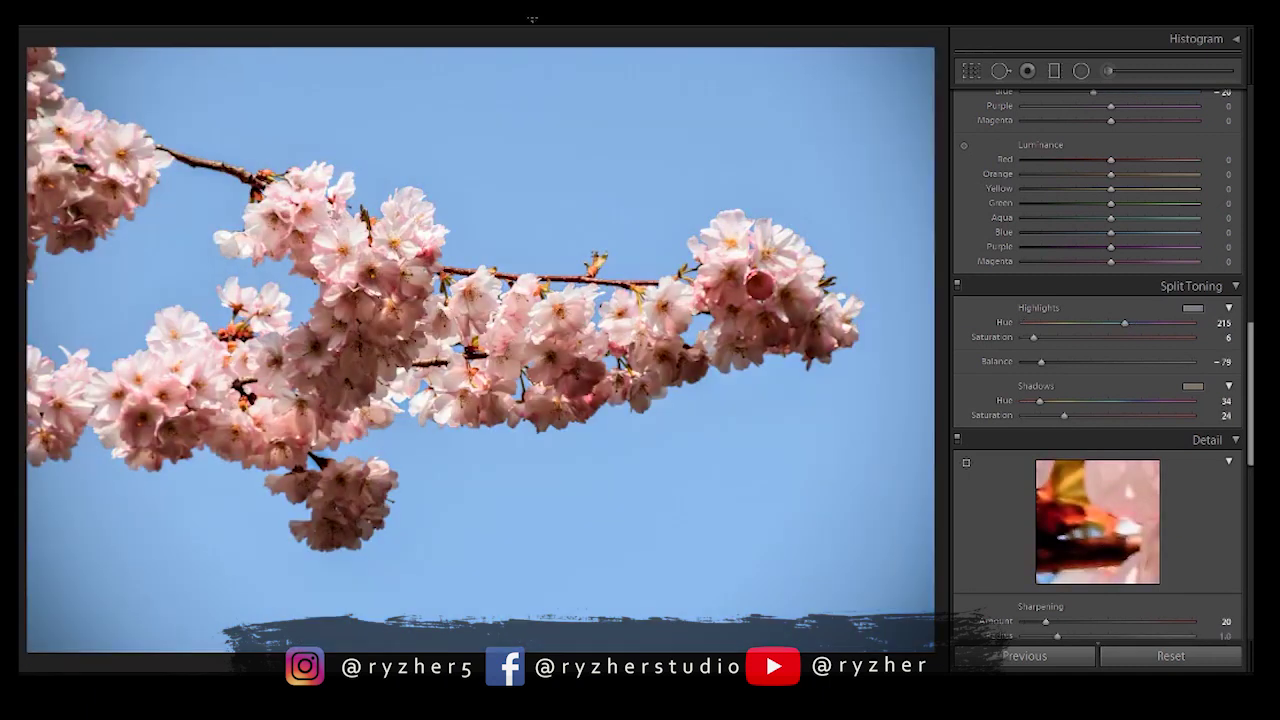
scroll(1166, 339, up, 10)
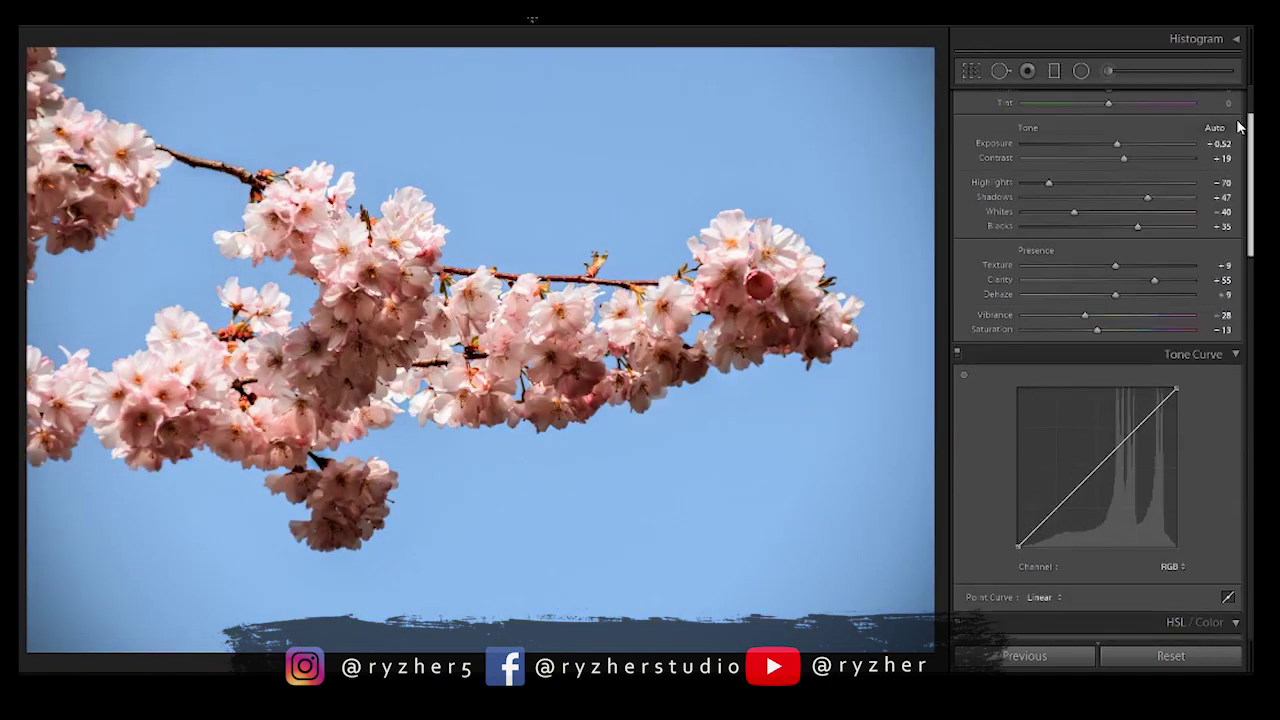
drag(1089, 292, 1190, 308)
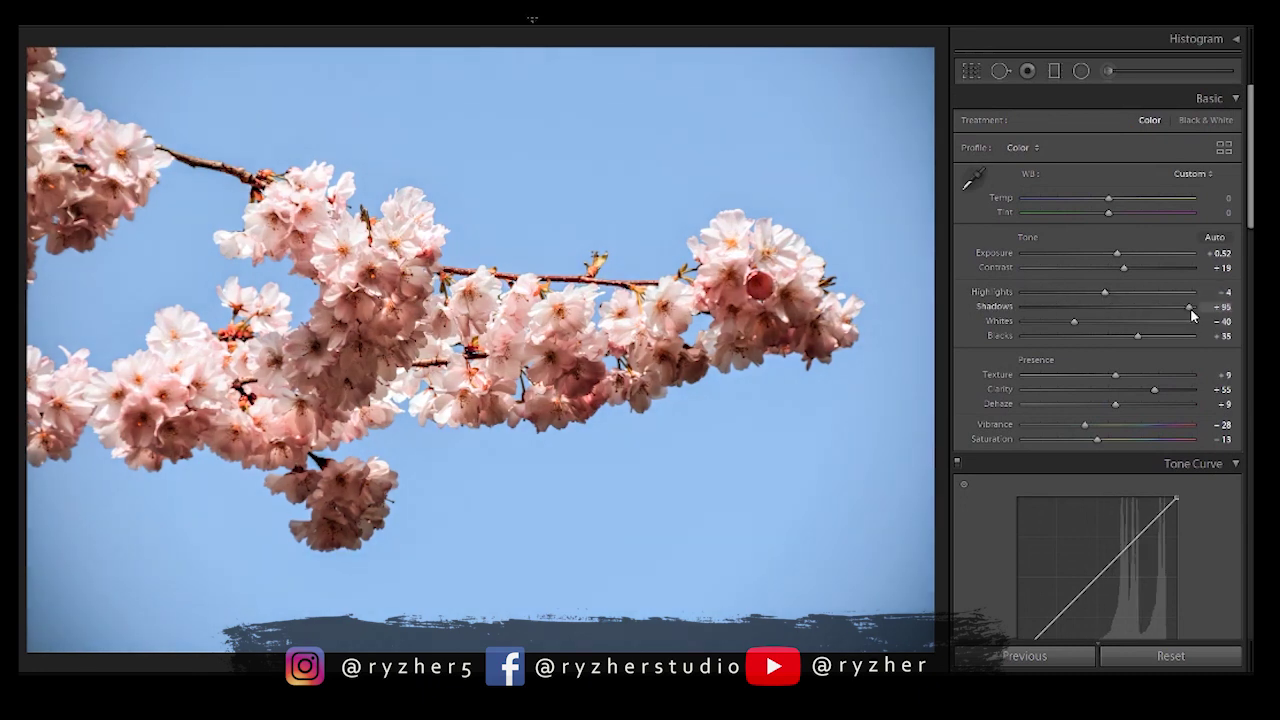
- Add three points to the RGB tone curve, lifting shadows, midtones and highlights, and lower the white endpoint
scroll(1246, 252, down, 5)
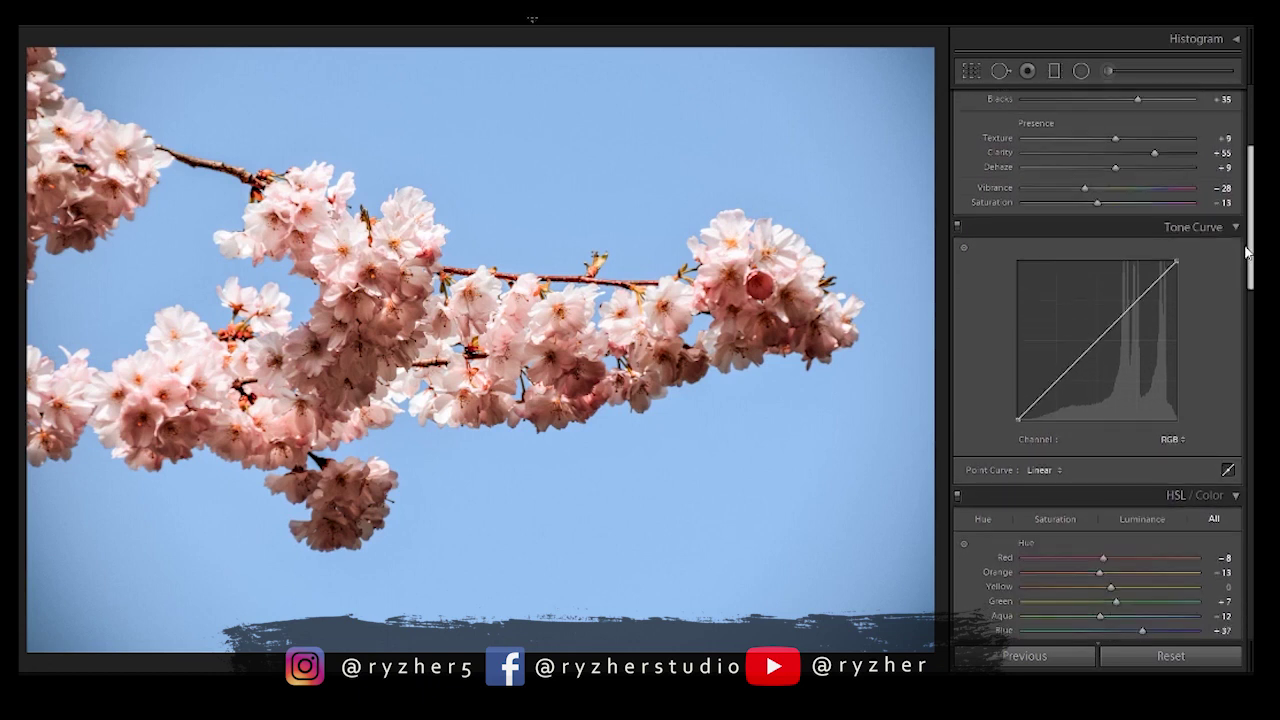
click(1098, 344)
click(1136, 321)
drag(1097, 344, 1095, 340)
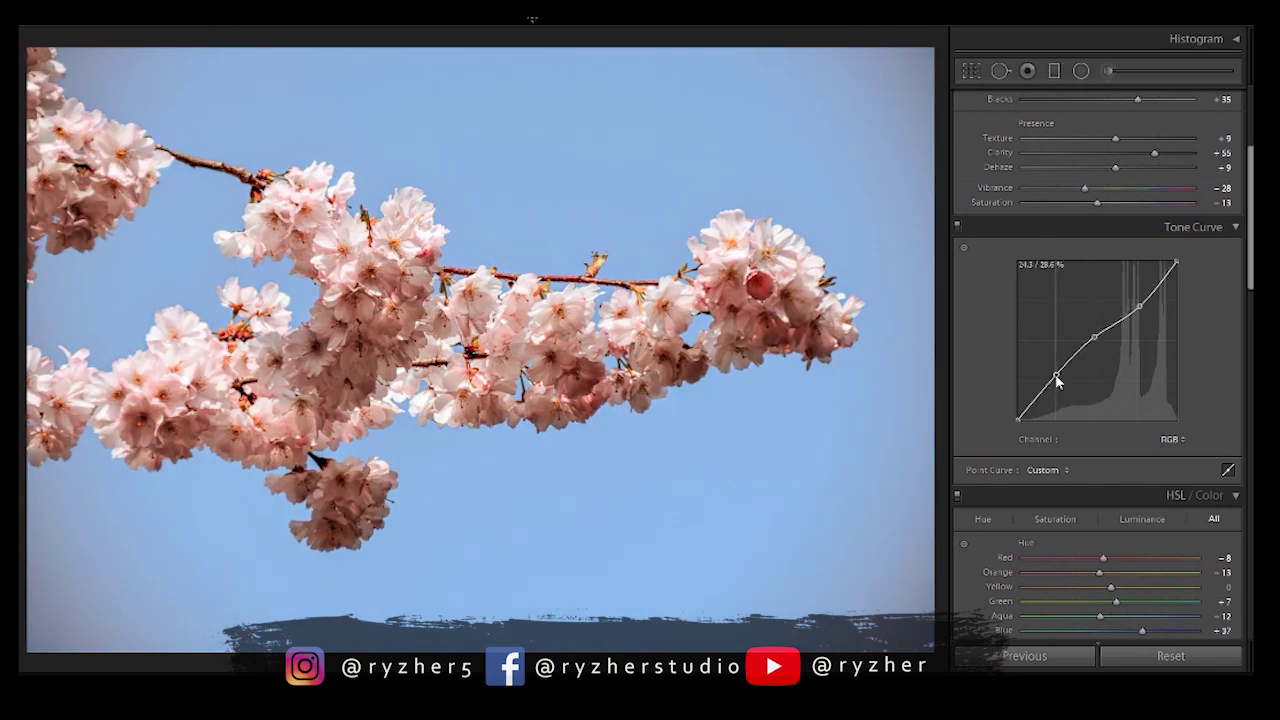
click(1059, 378)
drag(1058, 378, 1058, 373)
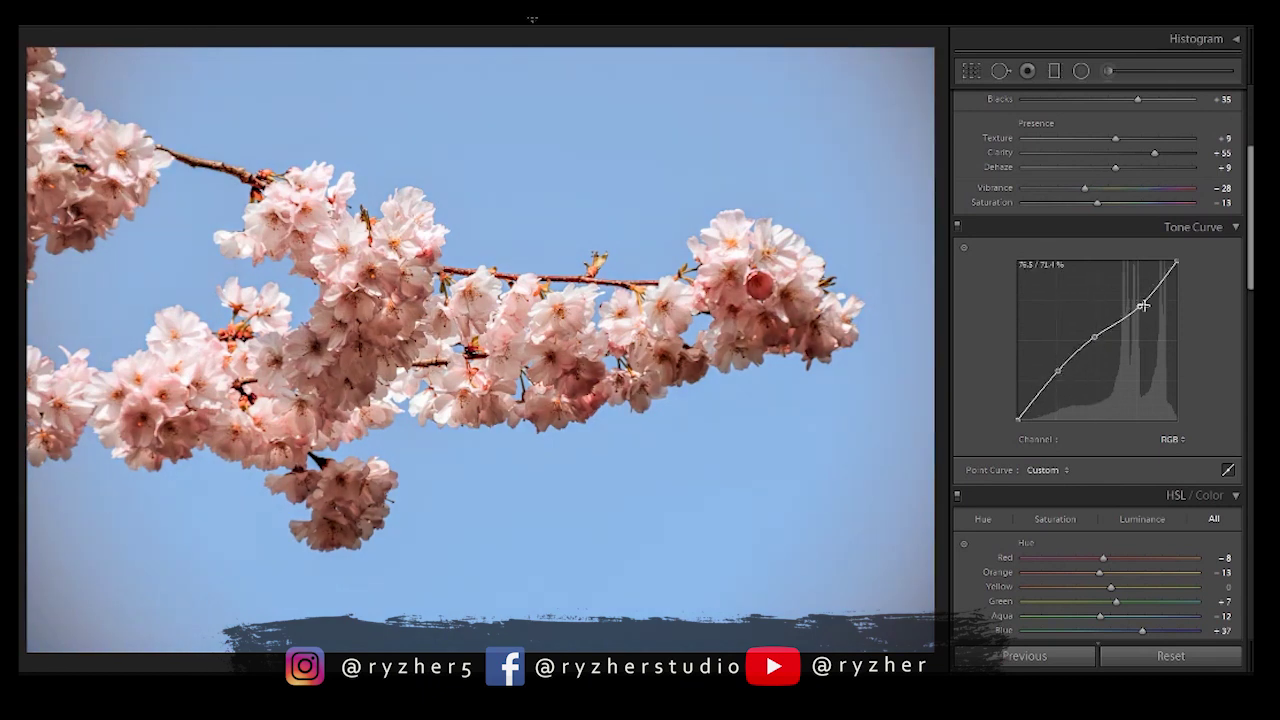
drag(1176, 264, 1141, 296)
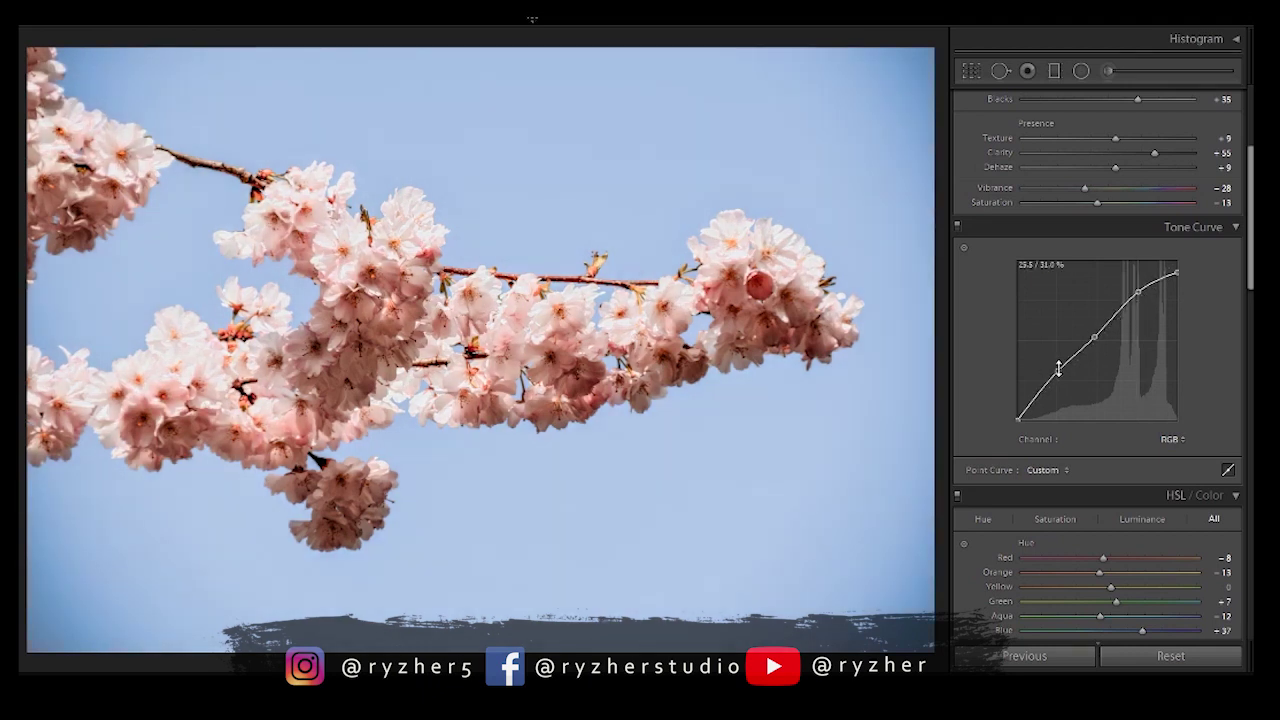